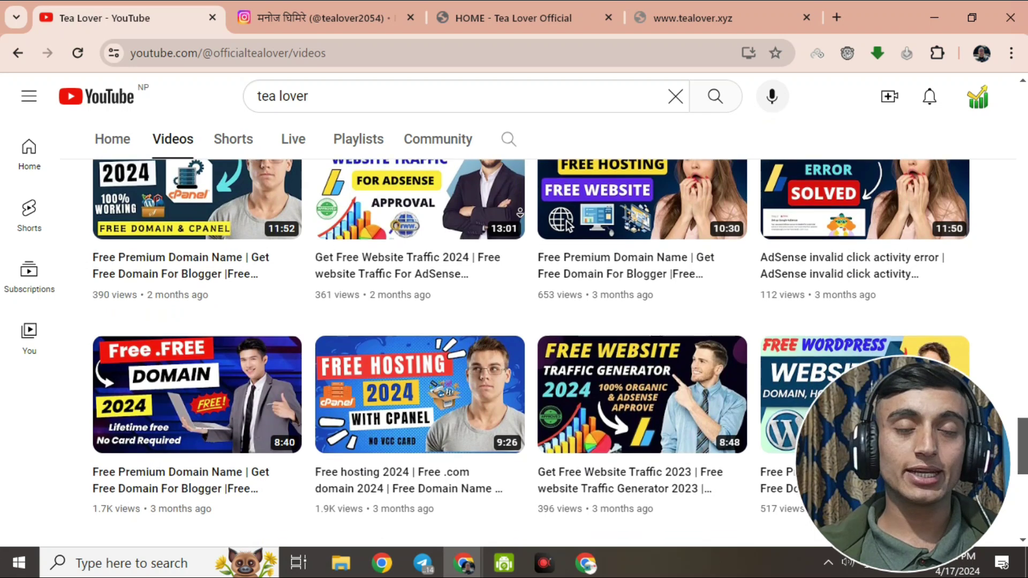
# Scroll through the current page, then look over the Tea Lover Official website
pyautogui.scroll(-1, 520, 214)
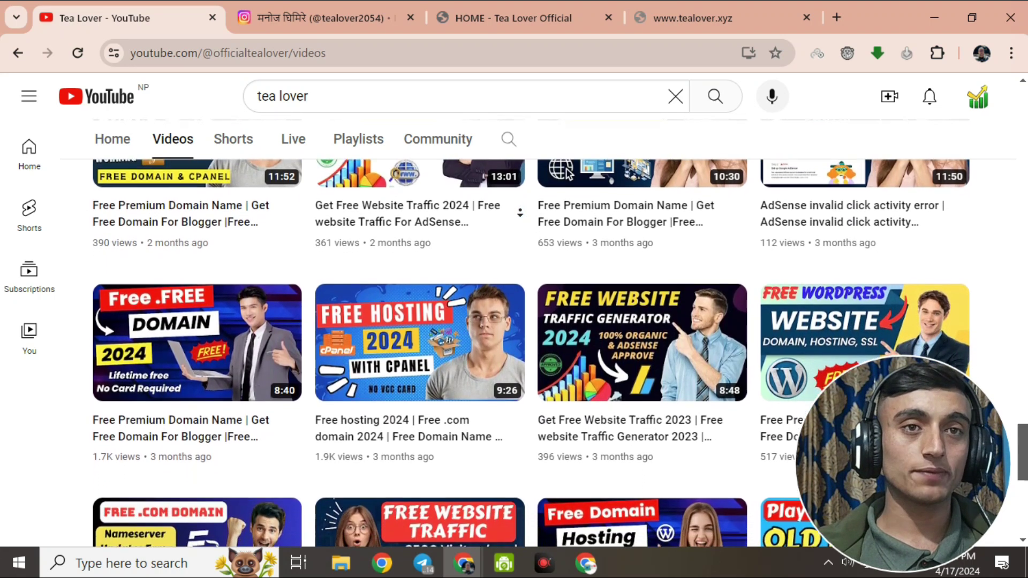
pyautogui.scroll(-1, 520, 213)
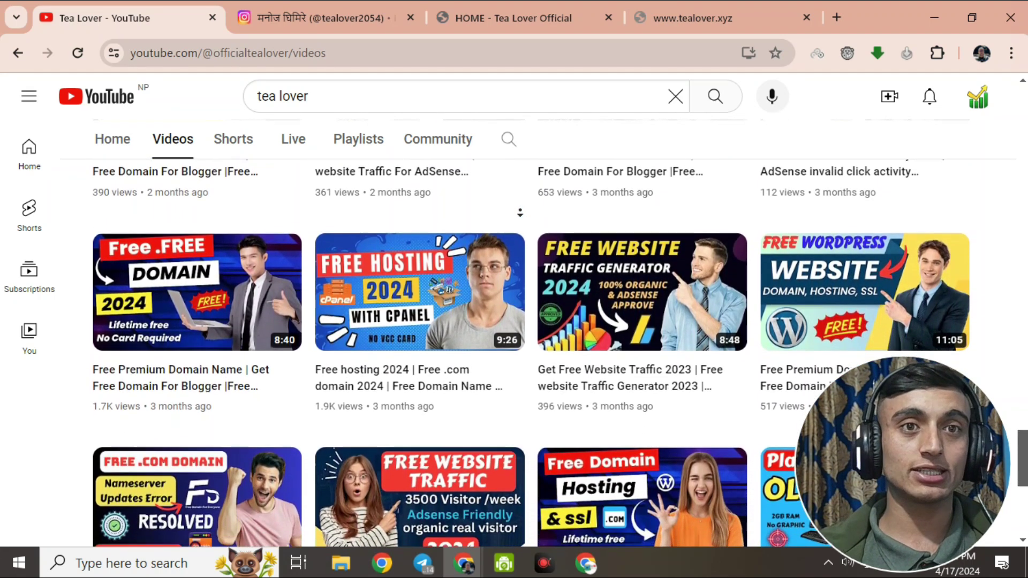
pyautogui.scroll(-1, 520, 212)
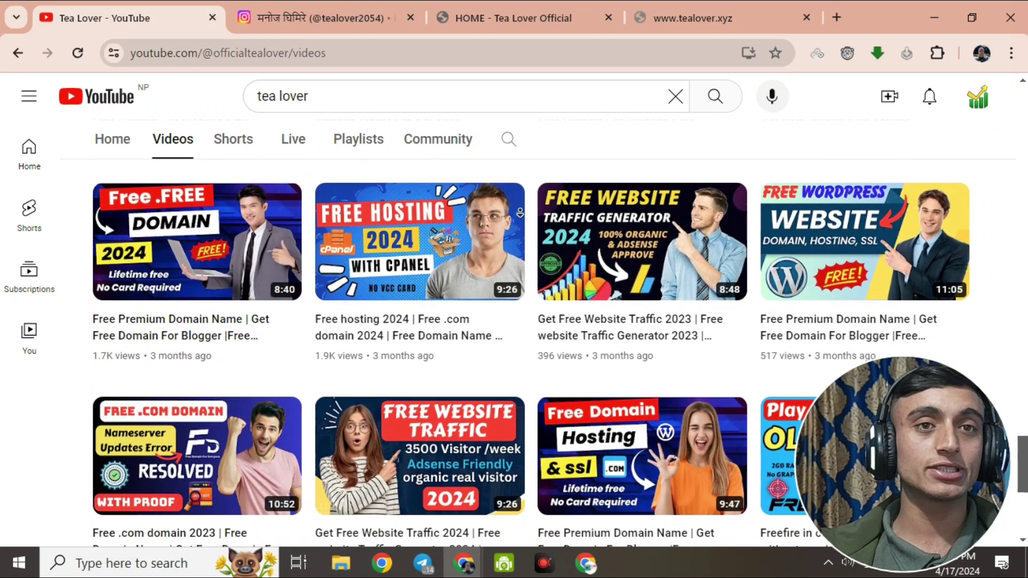
pyautogui.scroll(-4, 519, 212)
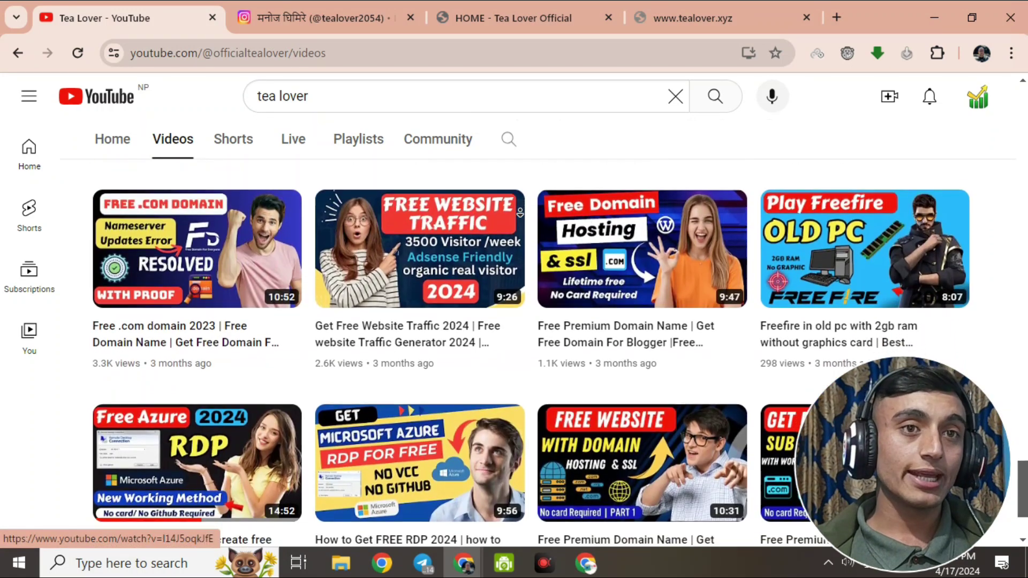
pyautogui.scroll(-1, 520, 213)
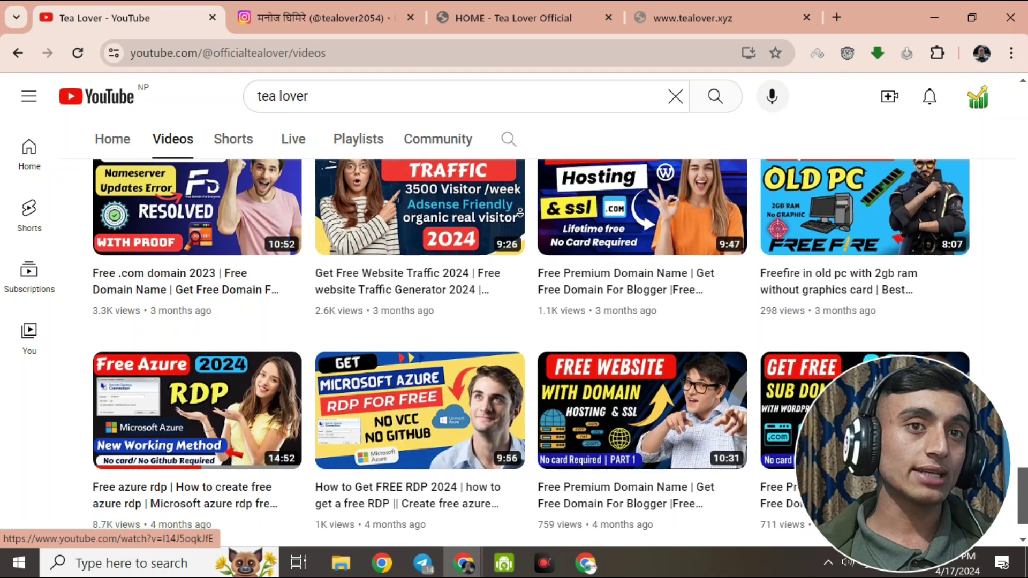
pyautogui.scroll(-1, 520, 212)
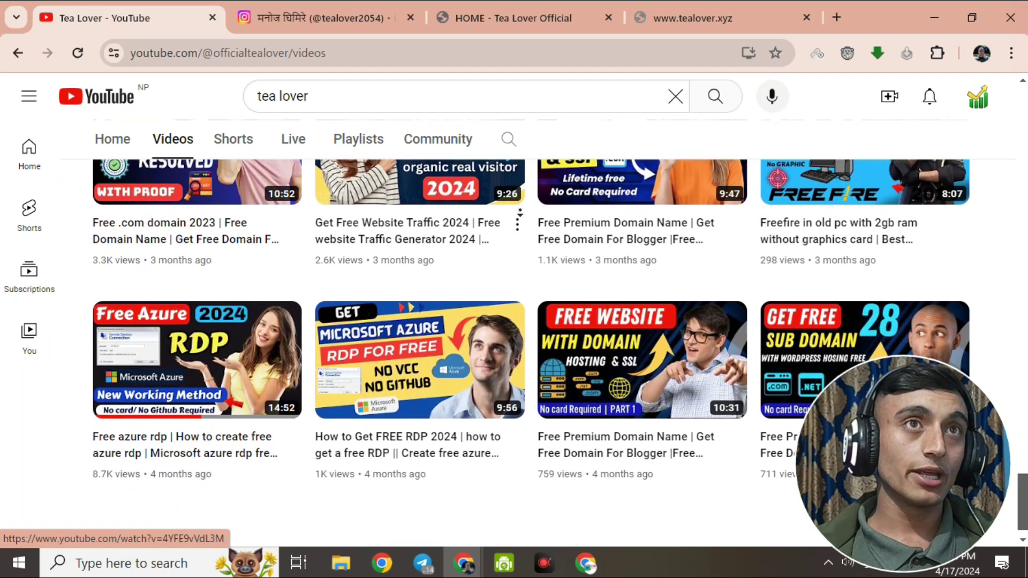
pyautogui.scroll(-1, 520, 213)
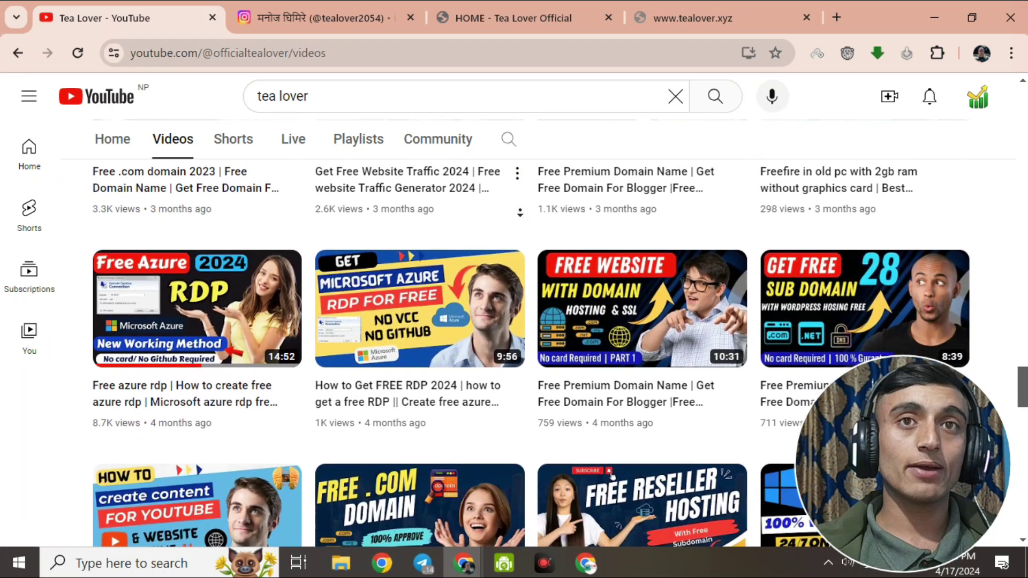
pyautogui.click(486, 24)
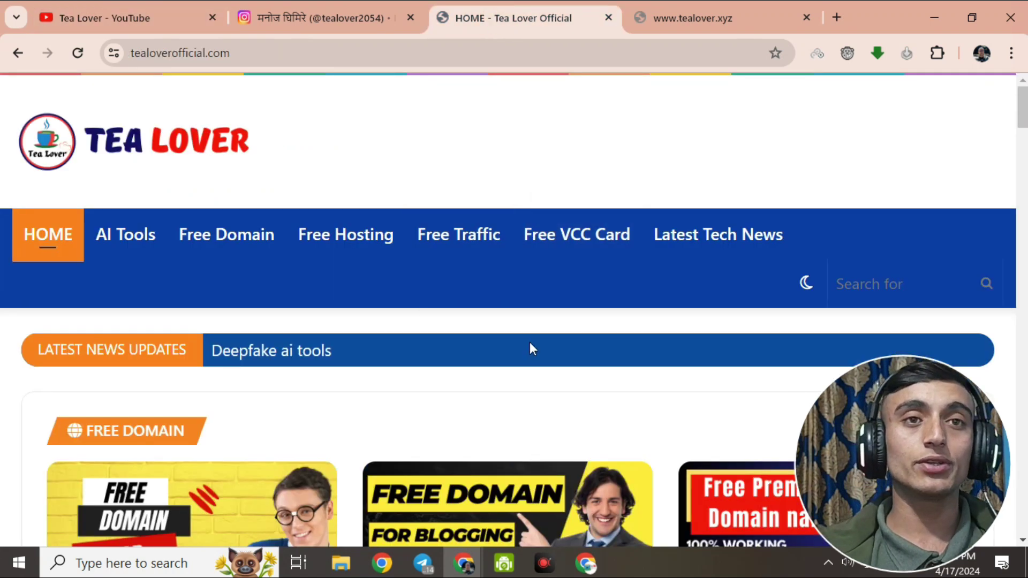
pyautogui.scroll(-6, 530, 345)
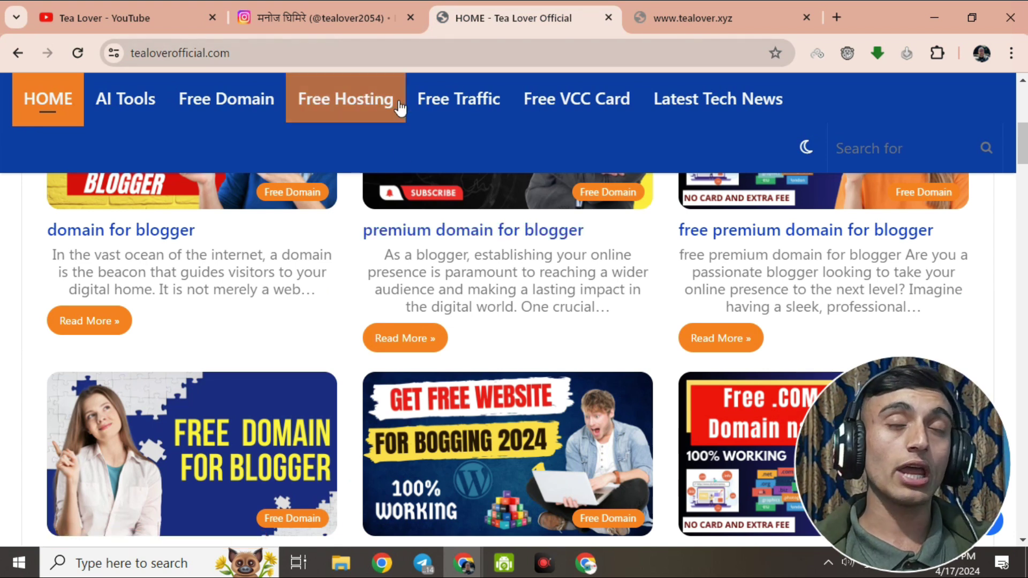
# Look over the Tea Lover Instagram profile, then start a fresh New Tab page
pyautogui.click(330, 17)
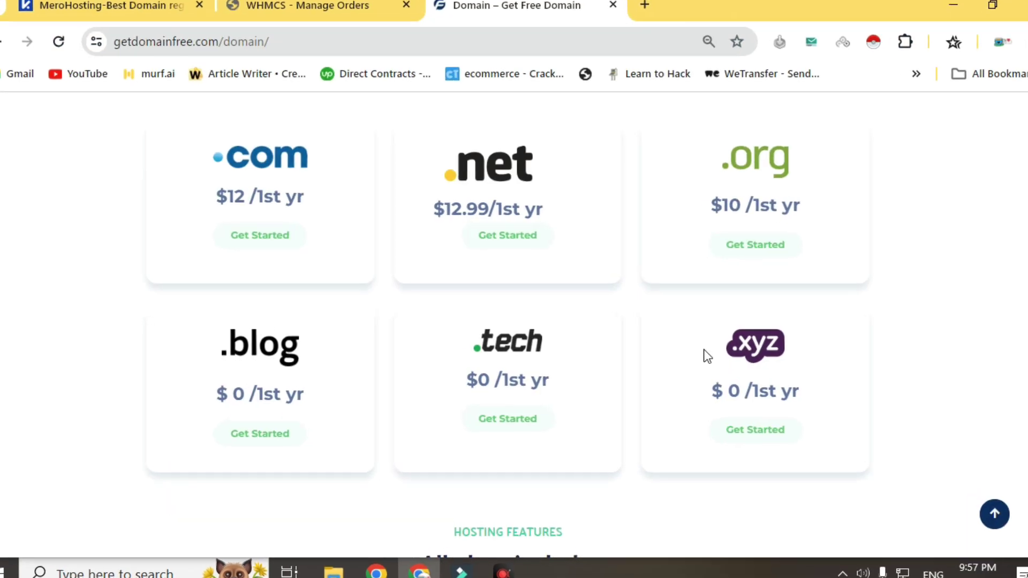
pyautogui.scroll(3, 707, 356)
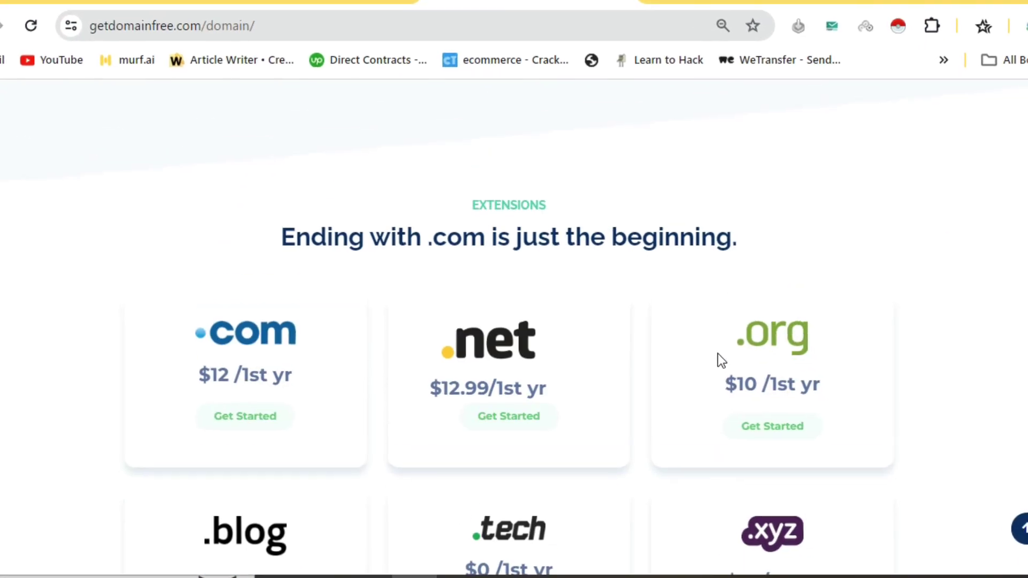
pyautogui.scroll(-5, 723, 355)
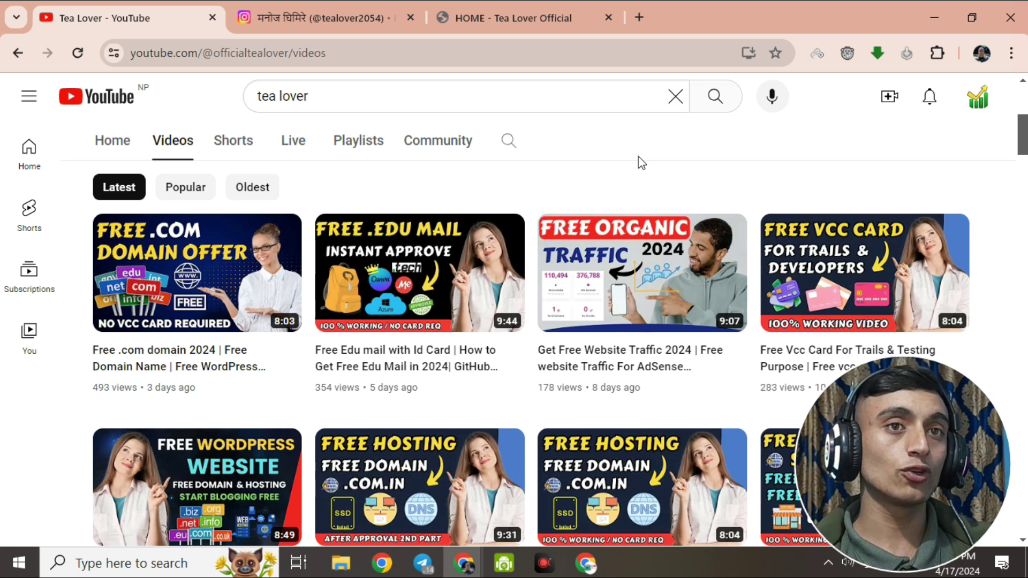
pyautogui.click(640, 17)
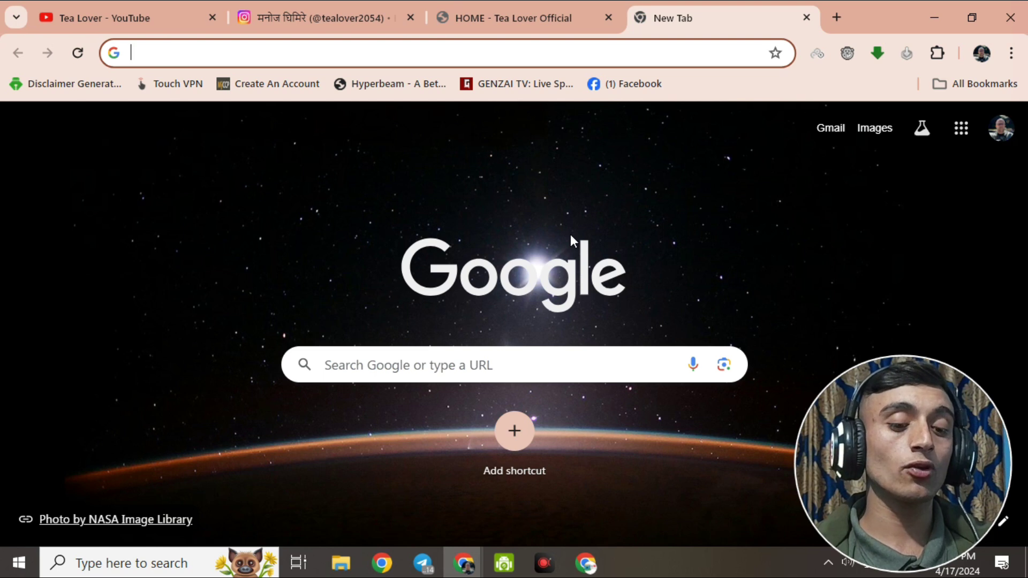
pyautogui.write('www.getdomainfree.com')
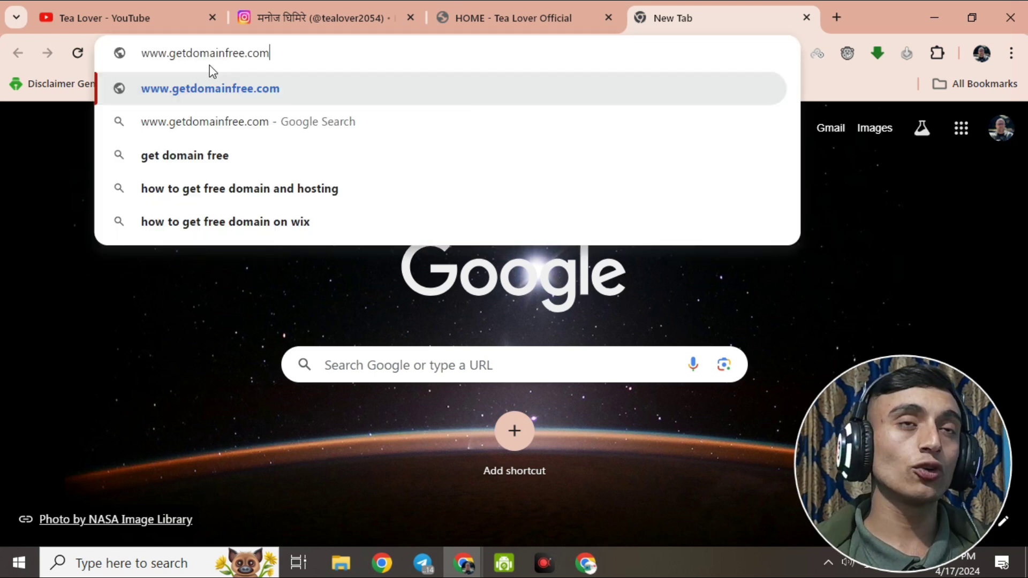
pyautogui.press('Return')
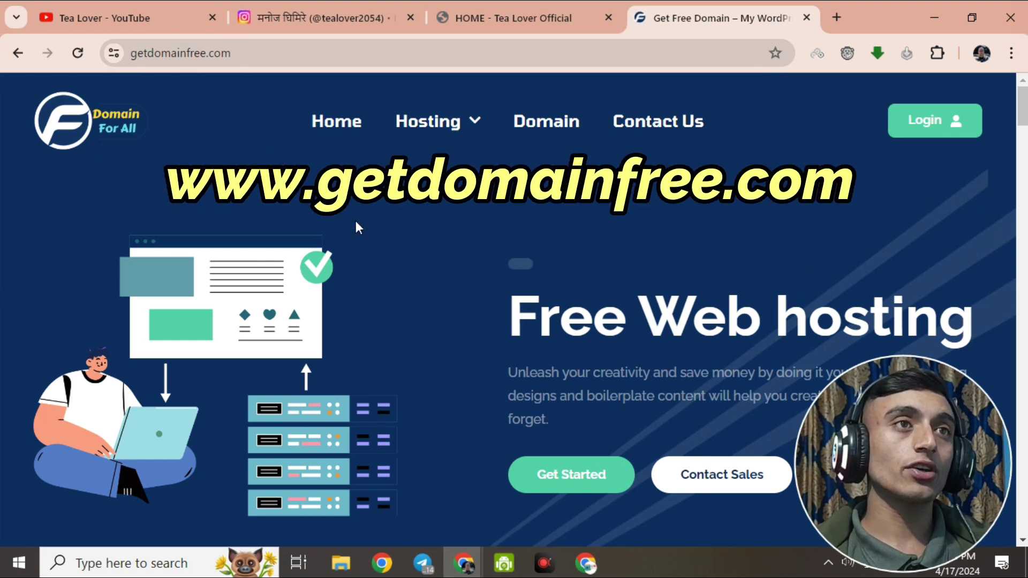
pyautogui.scroll(-18, 493, 141)
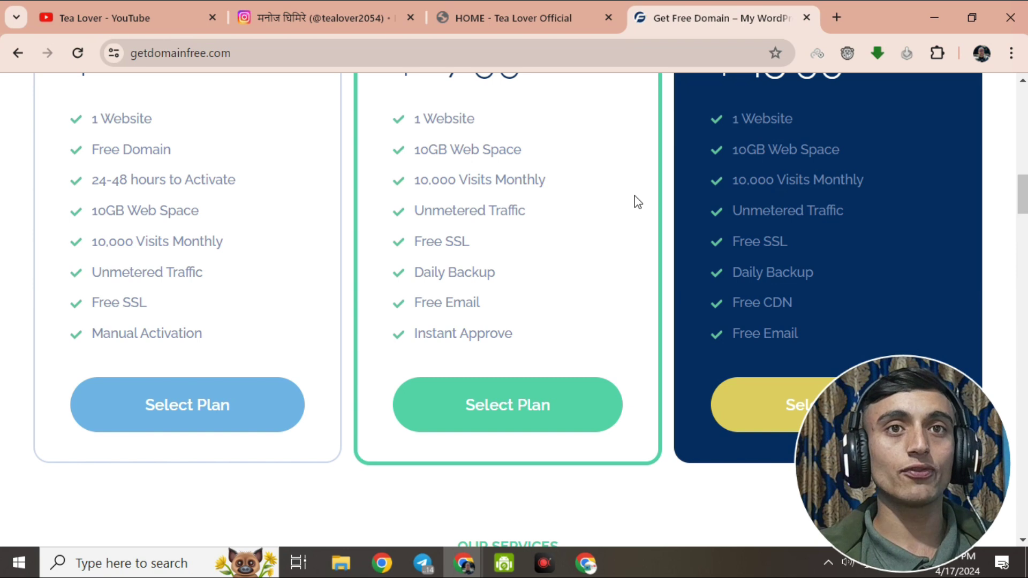
pyautogui.scroll(3, 425, 267)
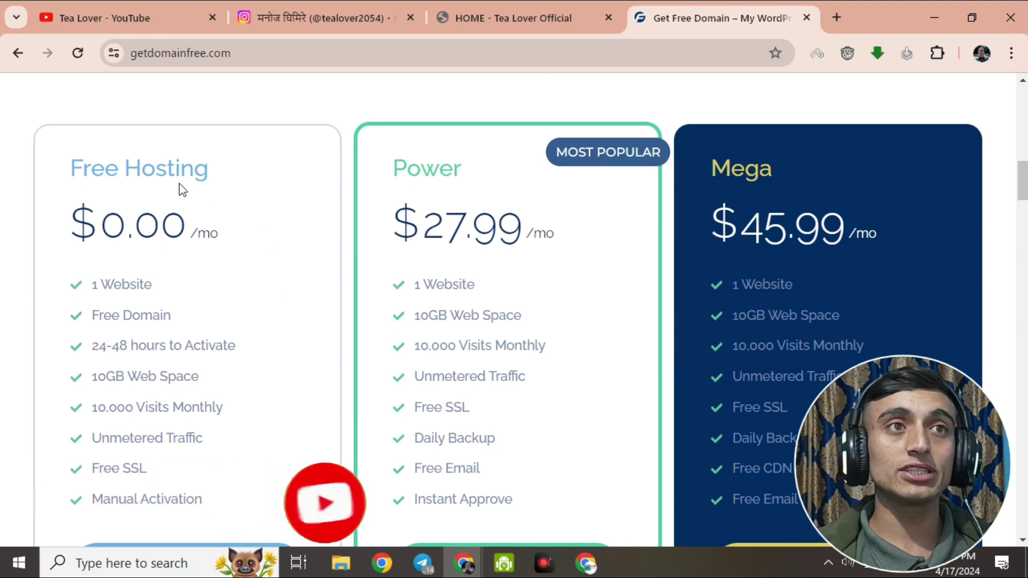
# Highlight the Free Hosting plan's 1 Website and 10GB Web Space features
pyautogui.moveTo(89, 286); pyautogui.dragTo(180, 289)
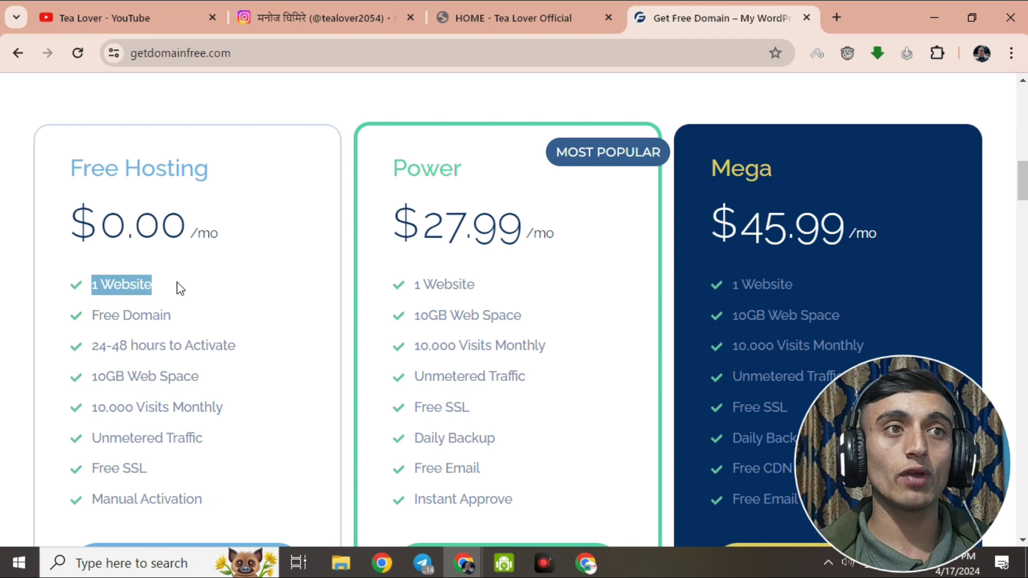
pyautogui.click(104, 316)
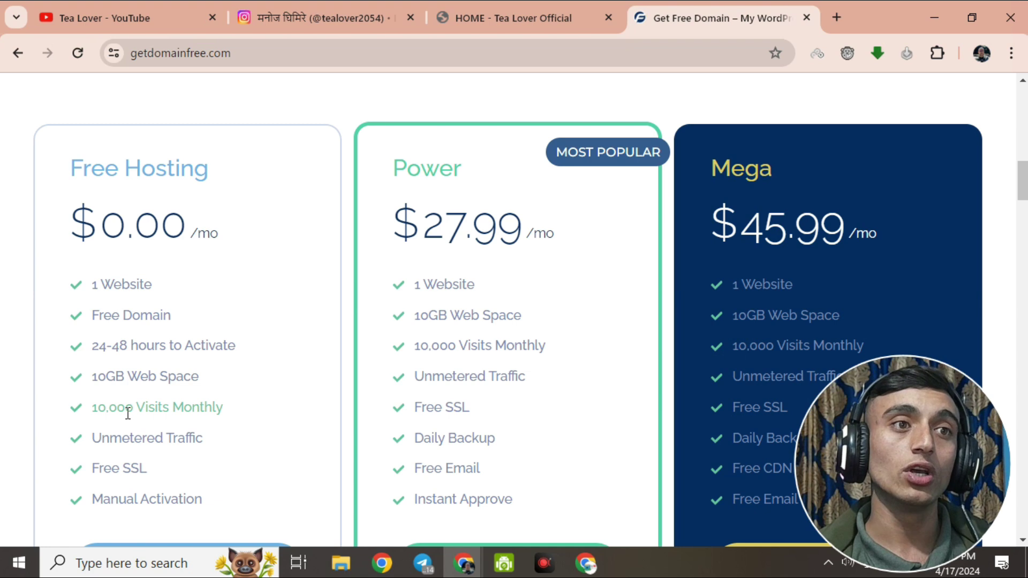
pyautogui.moveTo(94, 375); pyautogui.dragTo(223, 380)
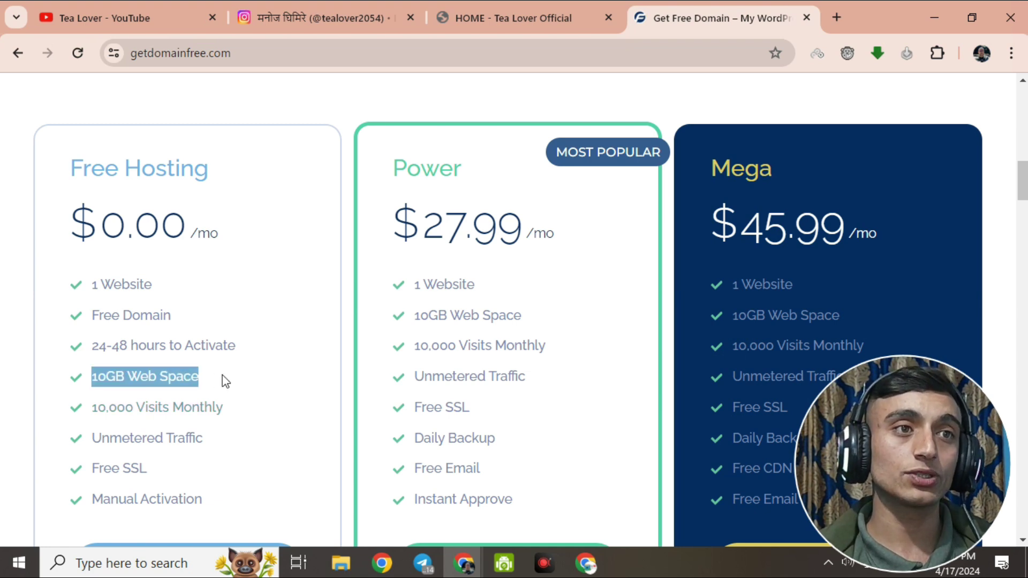
pyautogui.click(239, 193)
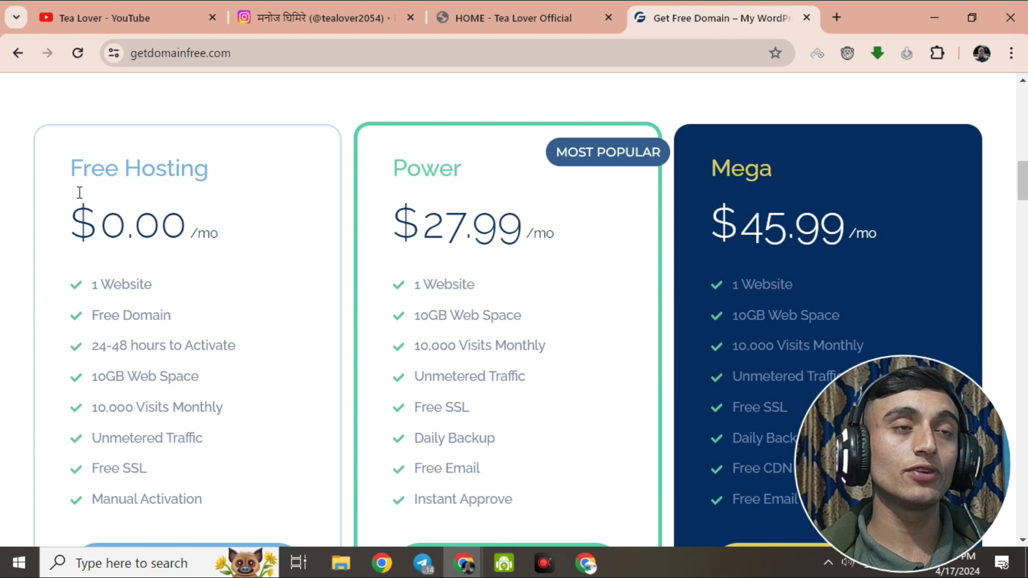
# Review the Hosting Plans section and select the $0.00 Free Hosting plan
pyautogui.scroll(-15, 271, 229)
pyautogui.scroll(3, 268, 232)
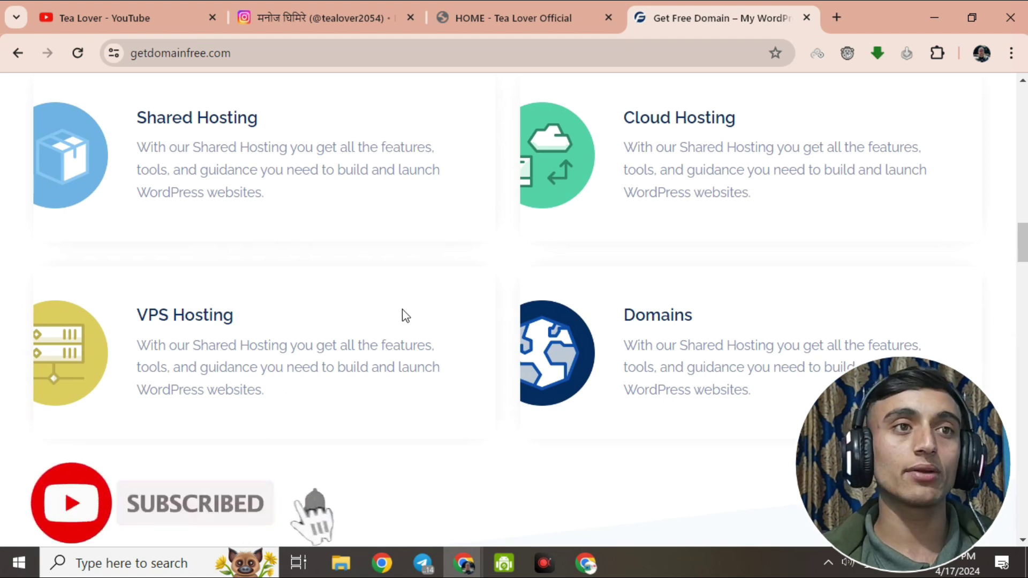
pyautogui.scroll(-7, 405, 320)
pyautogui.scroll(-10, 404, 318)
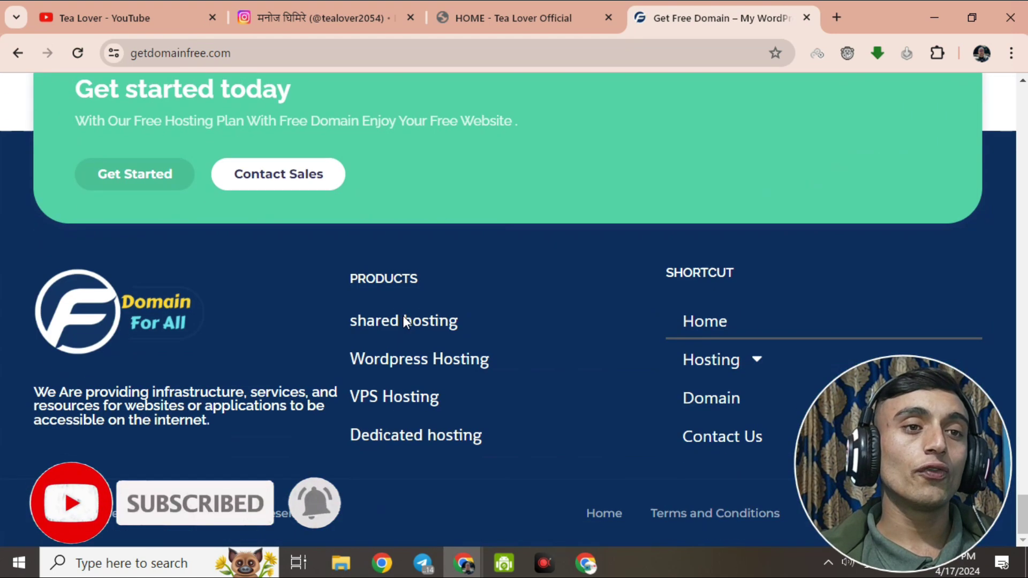
pyautogui.scroll(3, 405, 324)
pyautogui.scroll(12, 407, 327)
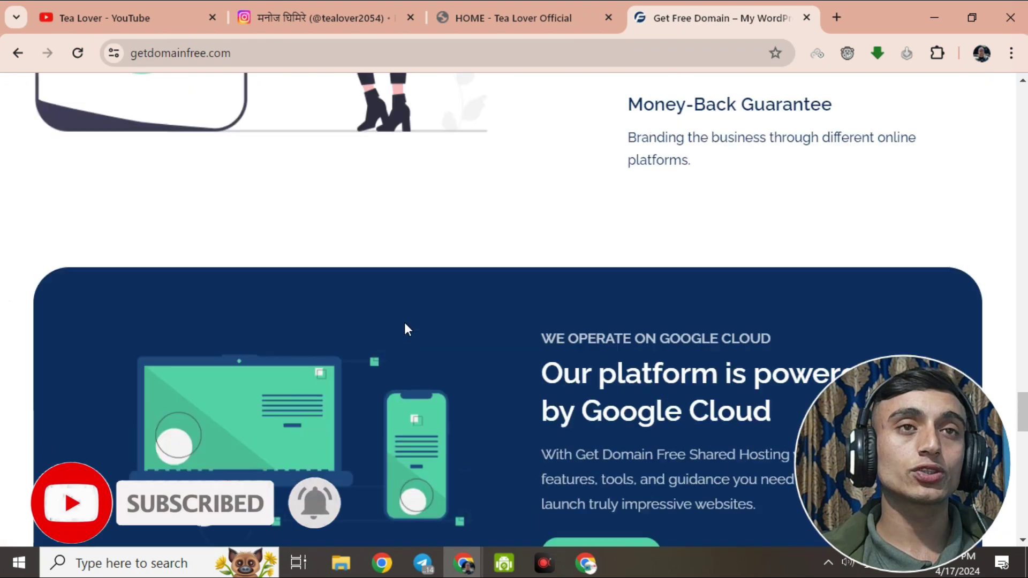
pyautogui.scroll(10, 395, 328)
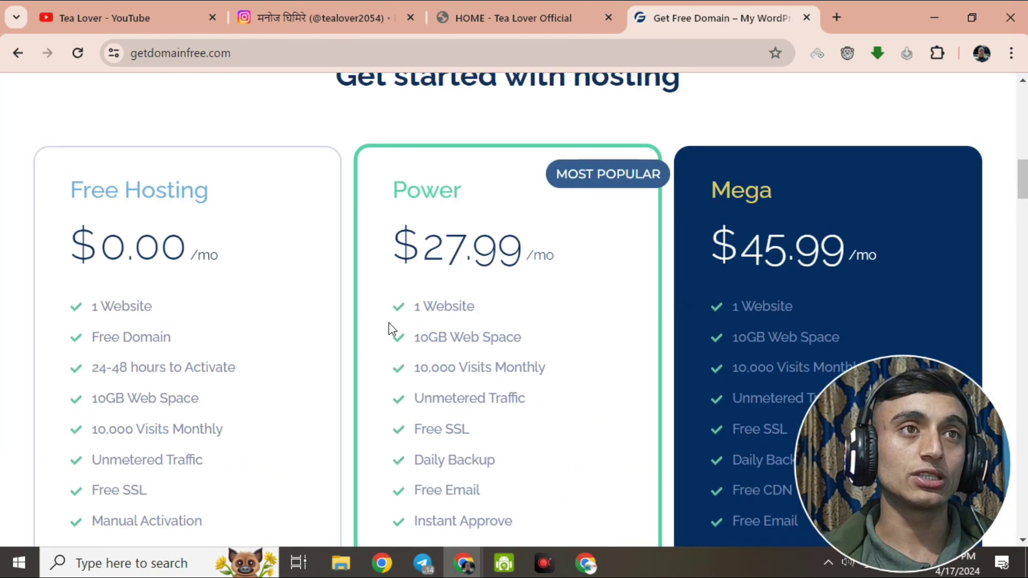
pyautogui.scroll(2, 552, 252)
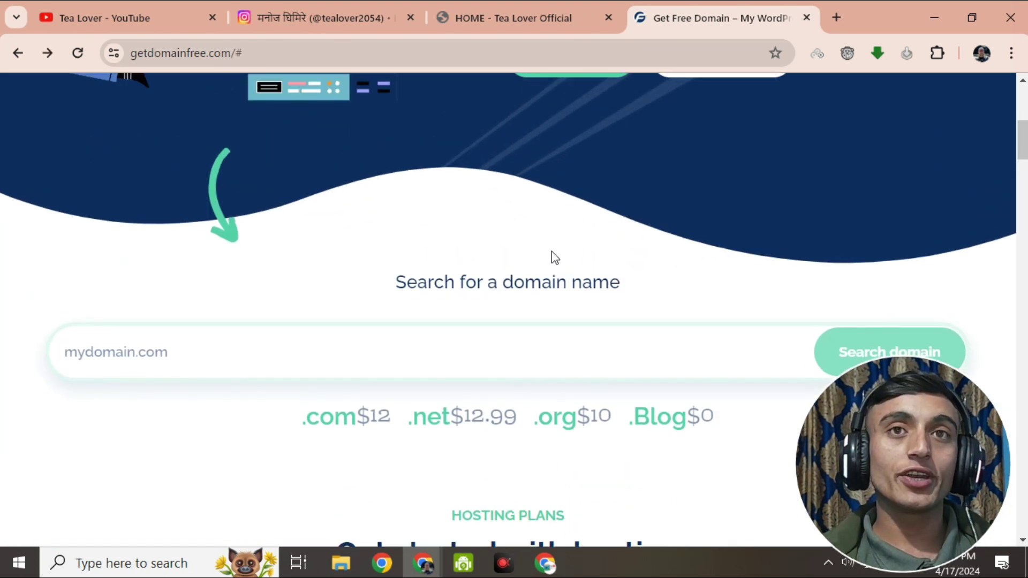
pyautogui.scroll(5, 557, 247)
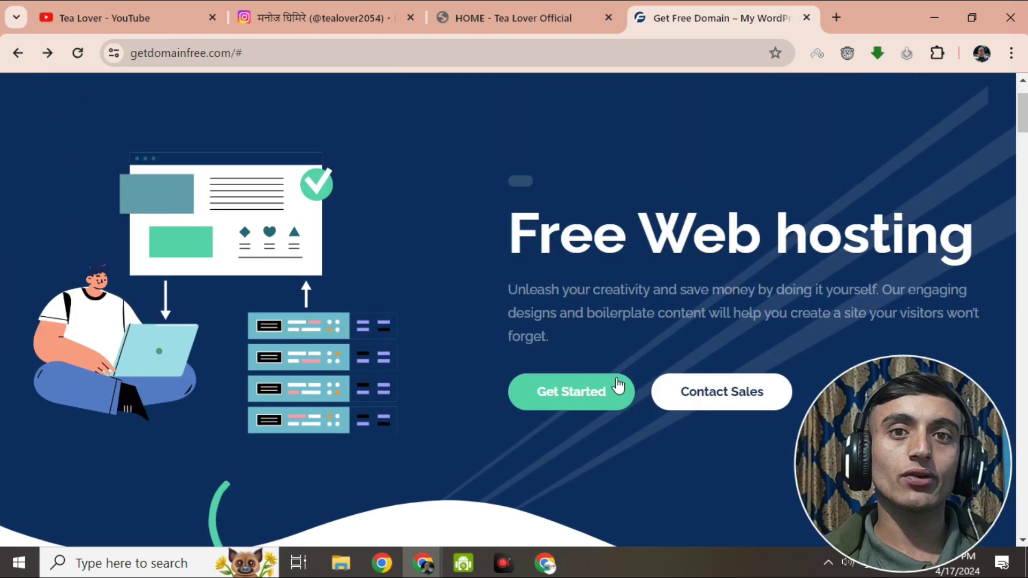
pyautogui.scroll(-8, 225, 178)
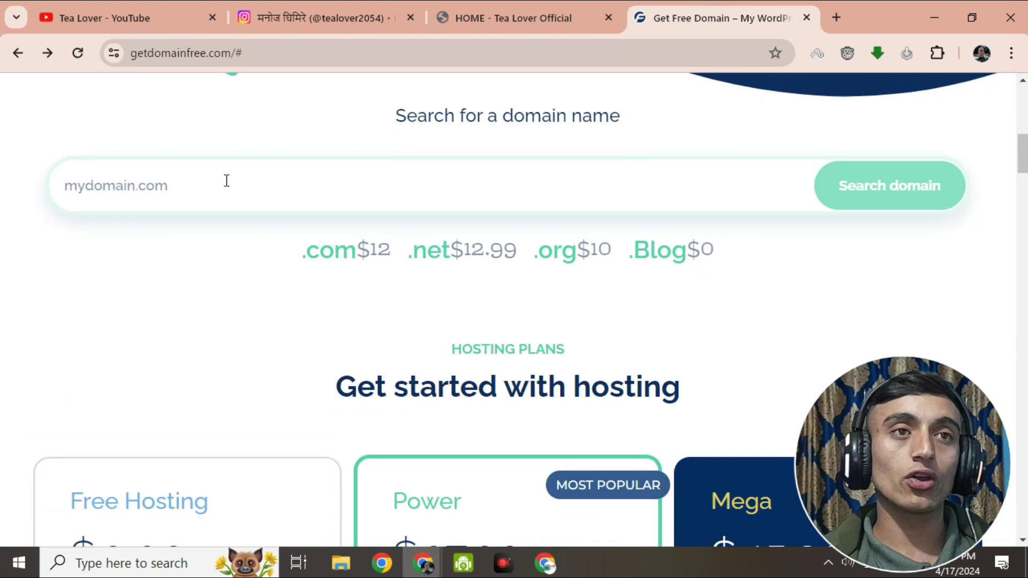
pyautogui.scroll(3, 200, 202)
pyautogui.scroll(-5, 220, 239)
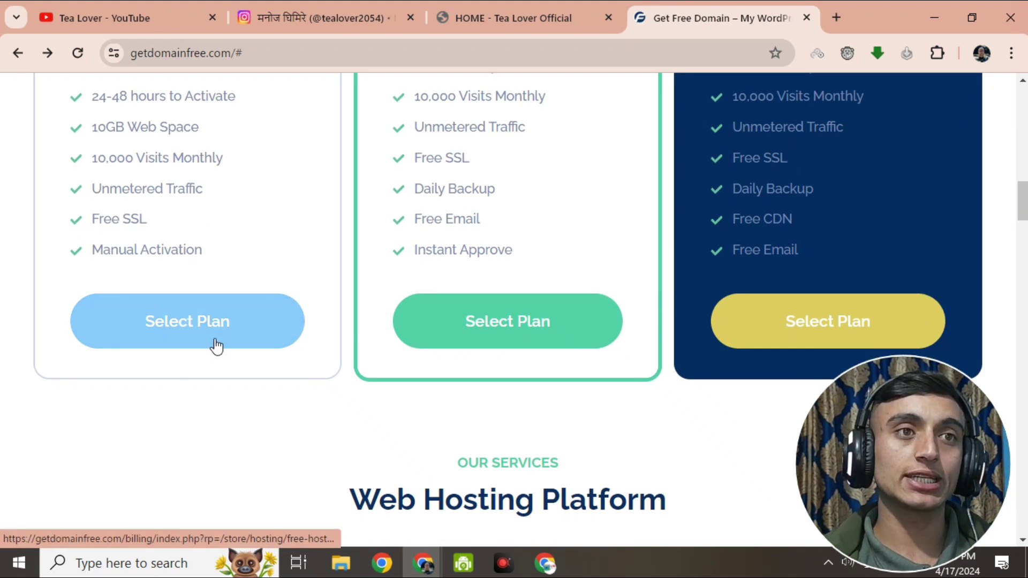
pyautogui.click(203, 320)
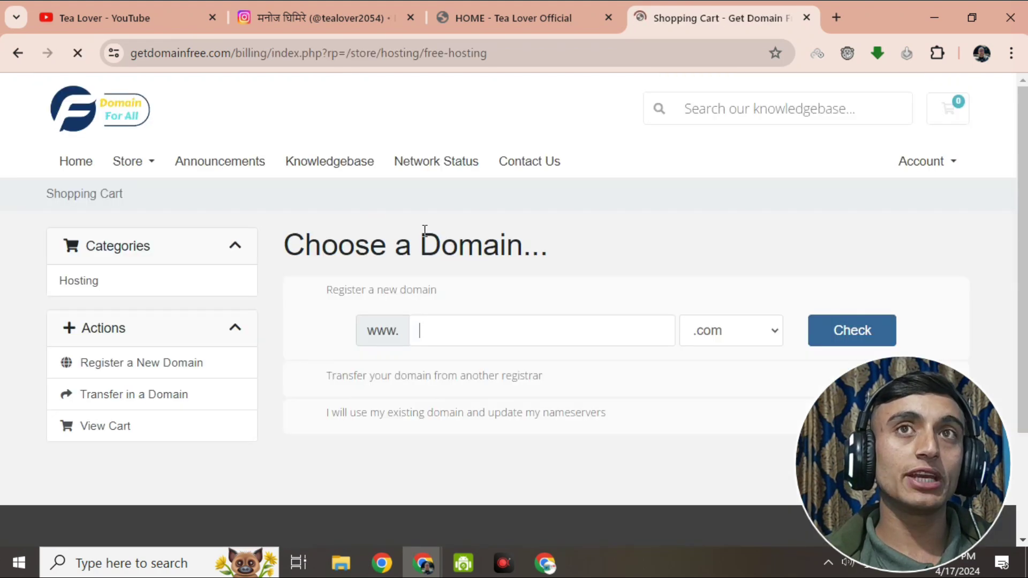
# Enter tealover as the domain name and check whether tealover.com is available
pyautogui.moveTo(286, 236); pyautogui.dragTo(557, 243)
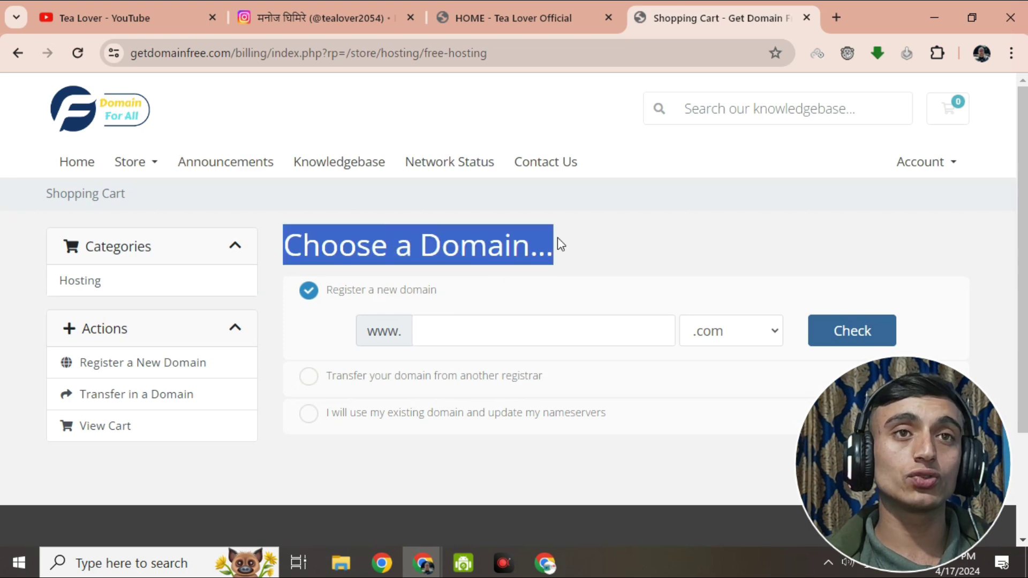
pyautogui.click(577, 330)
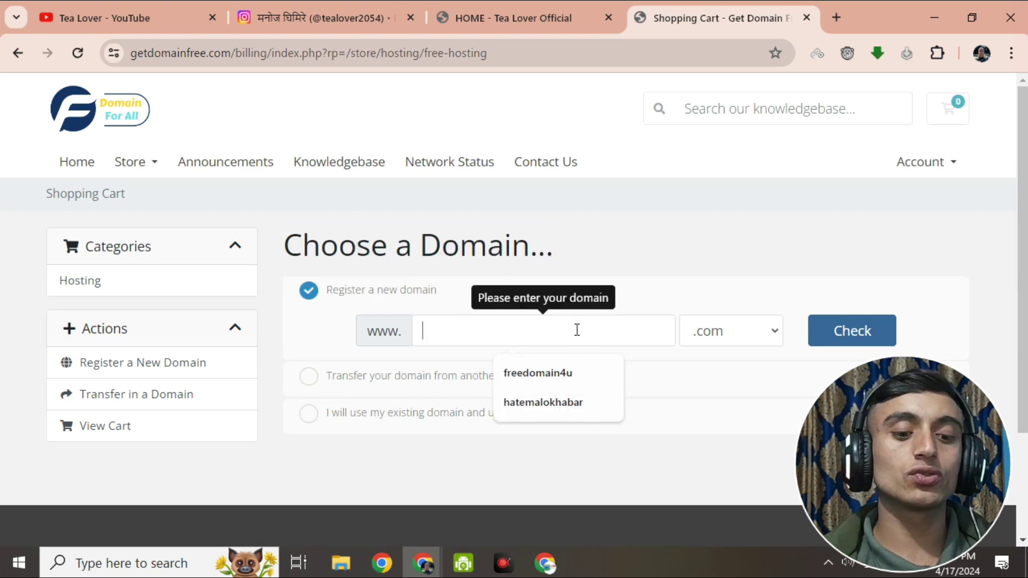
pyautogui.write('tealover')
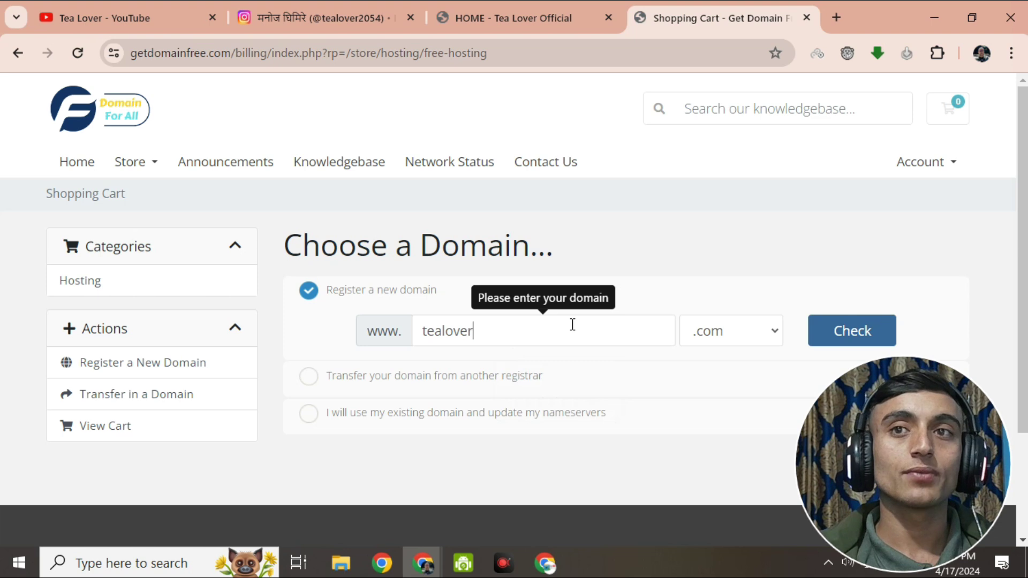
pyautogui.scroll(-2, 756, 283)
pyautogui.click(857, 252)
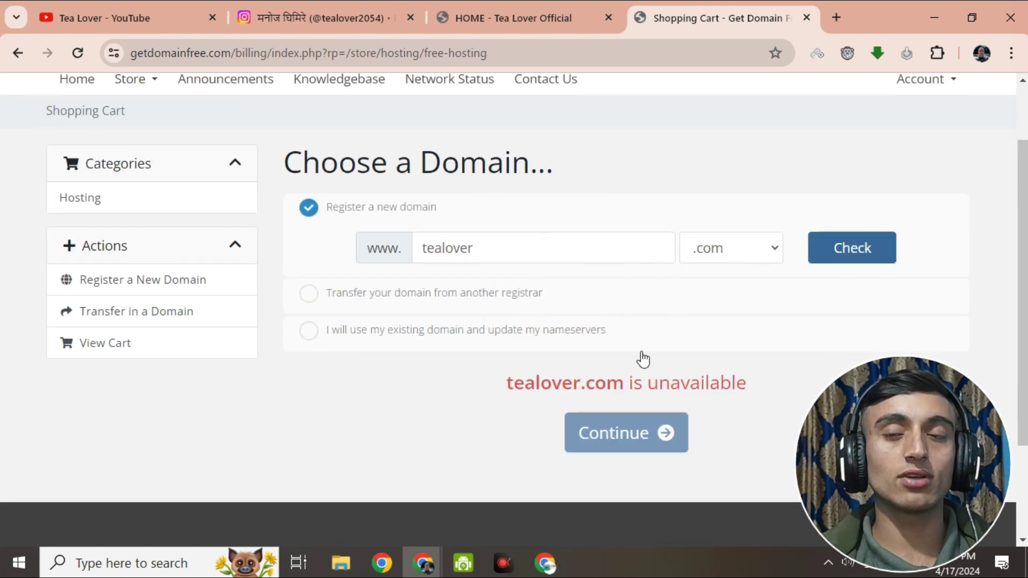
# Try tealover.net, then settle on tealover.xyz and continue to registration
pyautogui.click(709, 252)
pyautogui.click(720, 293)
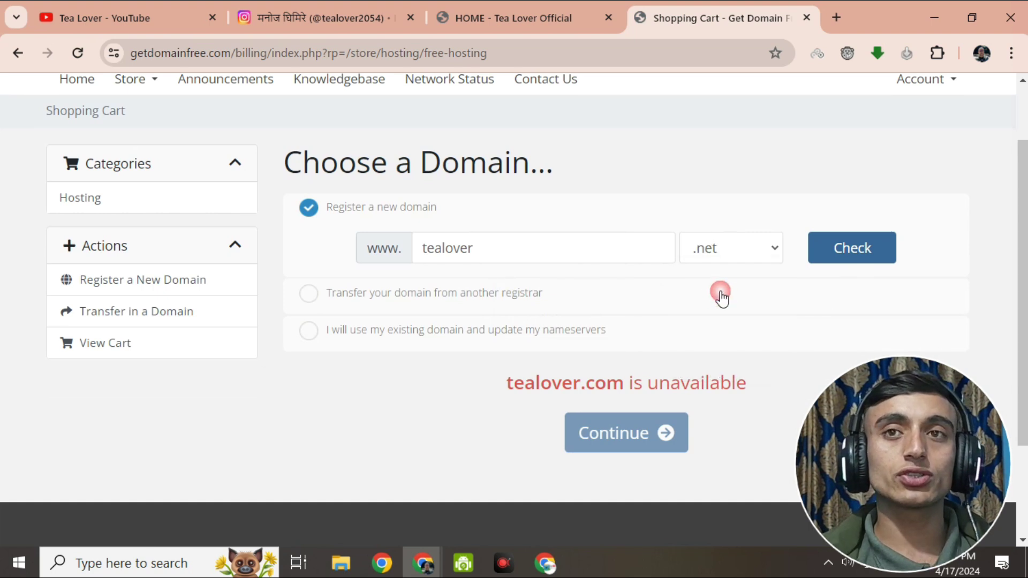
pyautogui.click(852, 247)
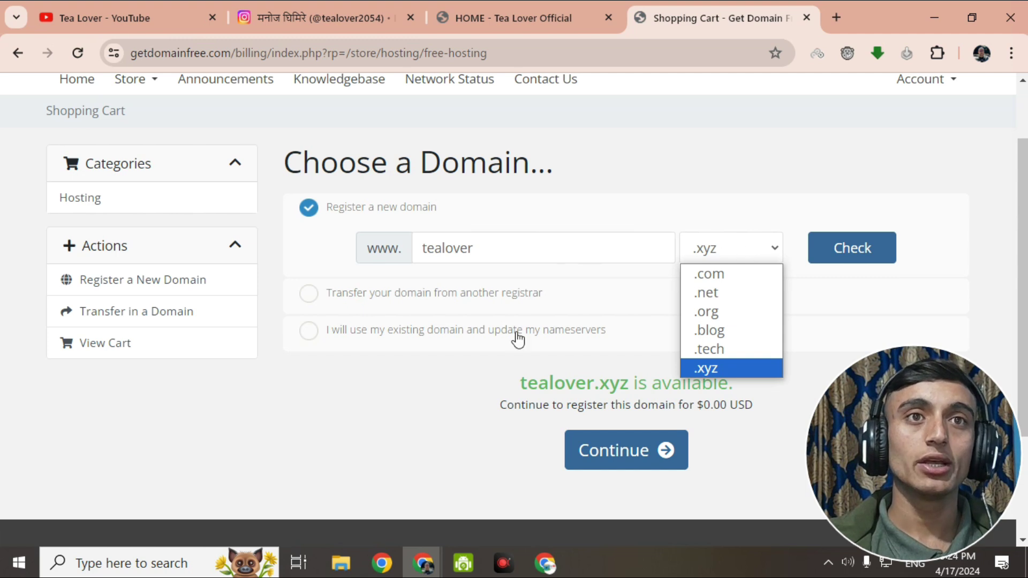
pyautogui.click(662, 183)
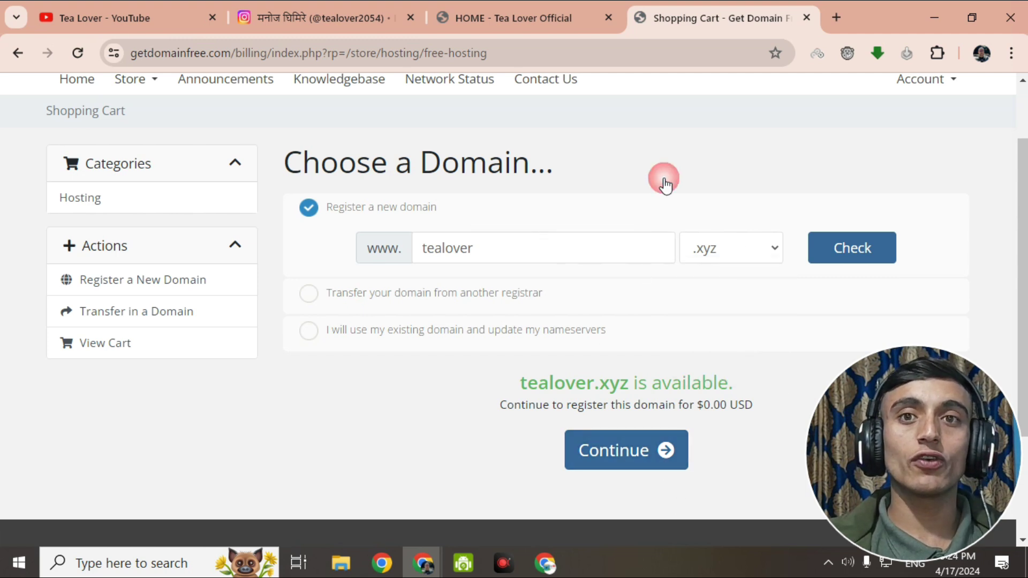
pyautogui.click(650, 465)
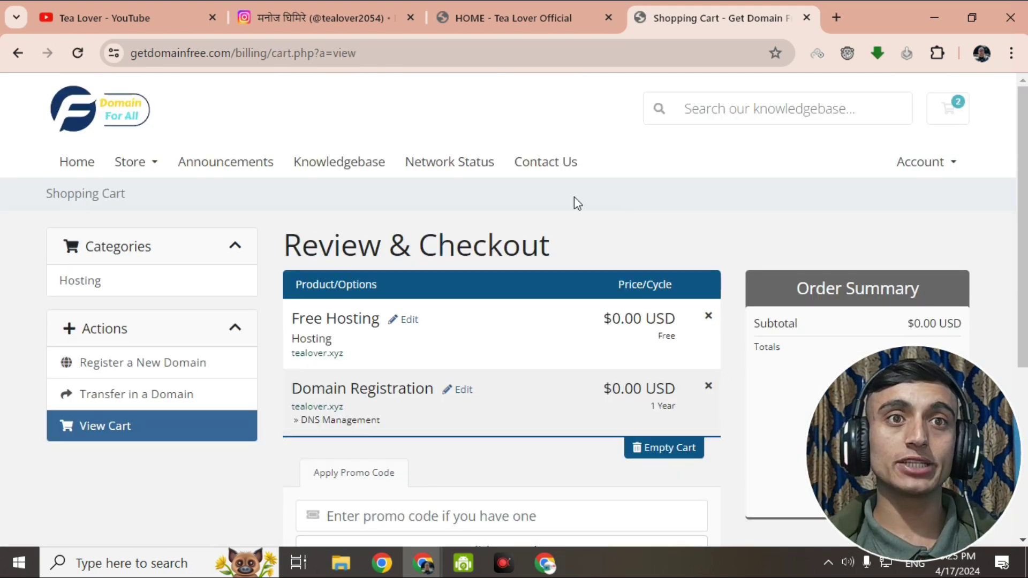
# Scroll the $0.00 cart of Free Hosting and tealover.xyz down to the Order Summary
pyautogui.scroll(-1, 460, 169)
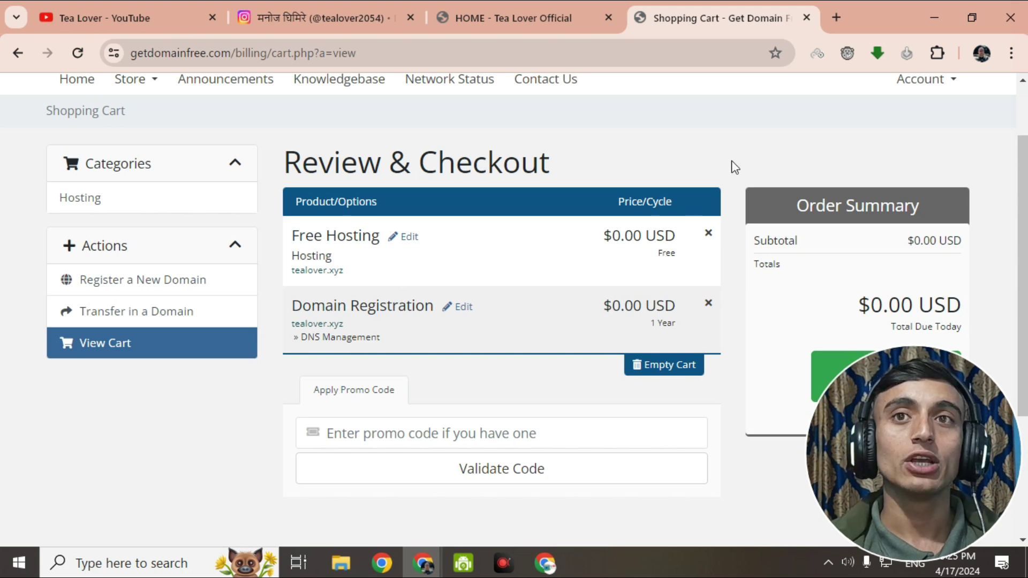
pyautogui.scroll(-4, 732, 160)
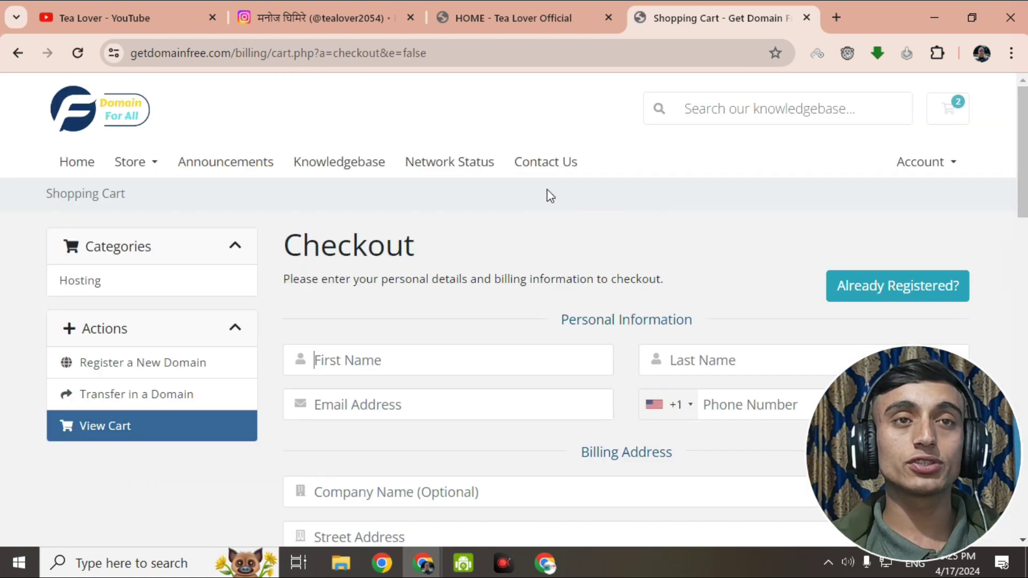
# Highlight the Free Hosting plan's Manual Activation feature
pyautogui.scroll(-1, 514, 167)
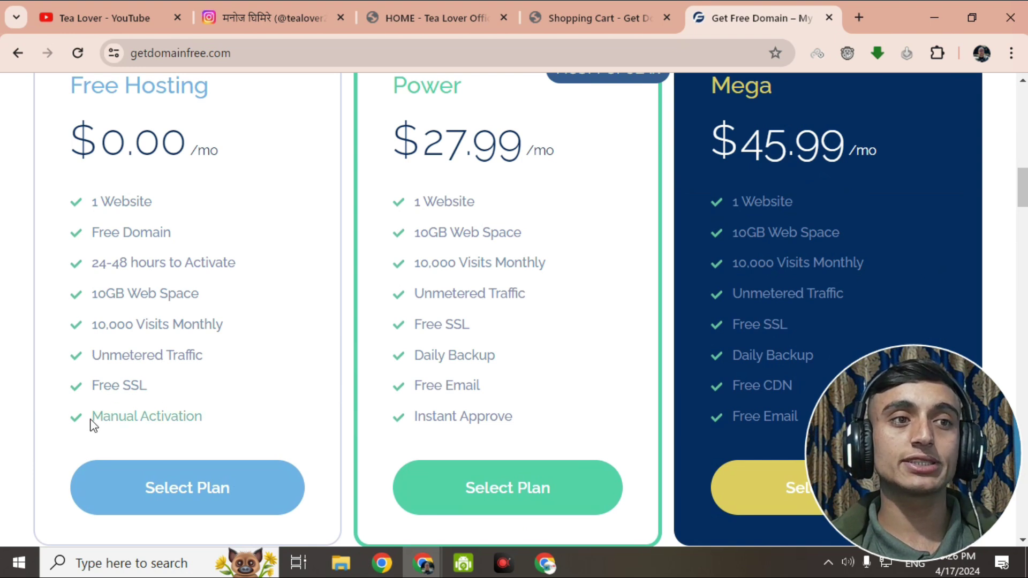
pyautogui.moveTo(91, 424); pyautogui.dragTo(224, 419)
pyautogui.click(223, 419)
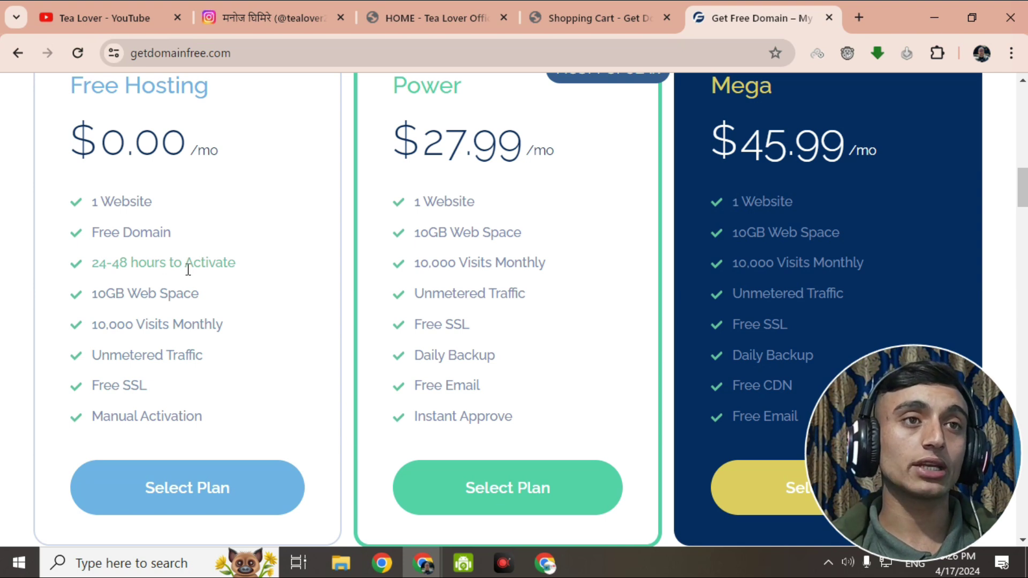
# Back on the checkout form, place the free order with Complete Order
pyautogui.click(614, 15)
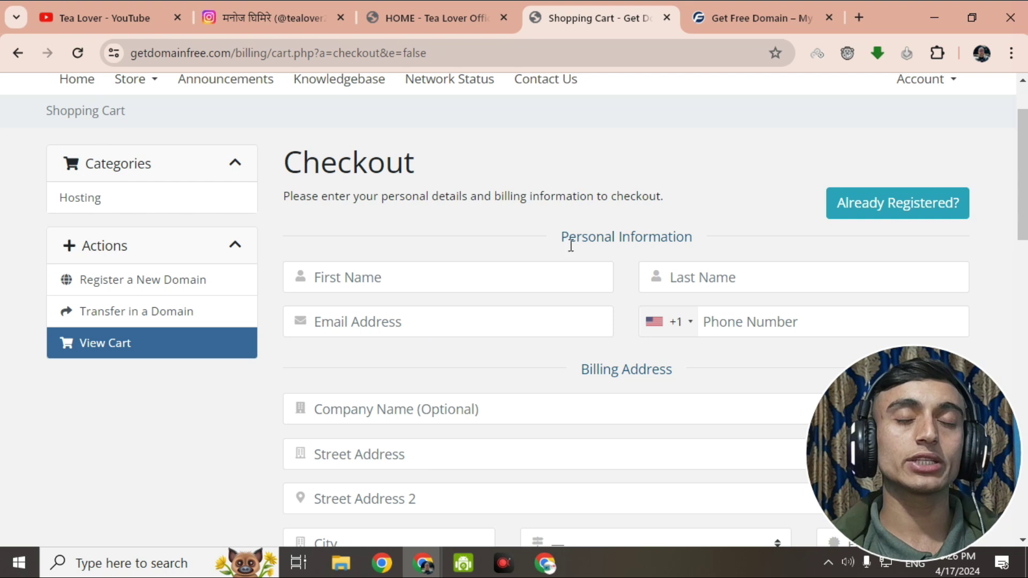
pyautogui.scroll(-8, 571, 246)
pyautogui.scroll(5, 516, 190)
pyautogui.scroll(-6, 514, 197)
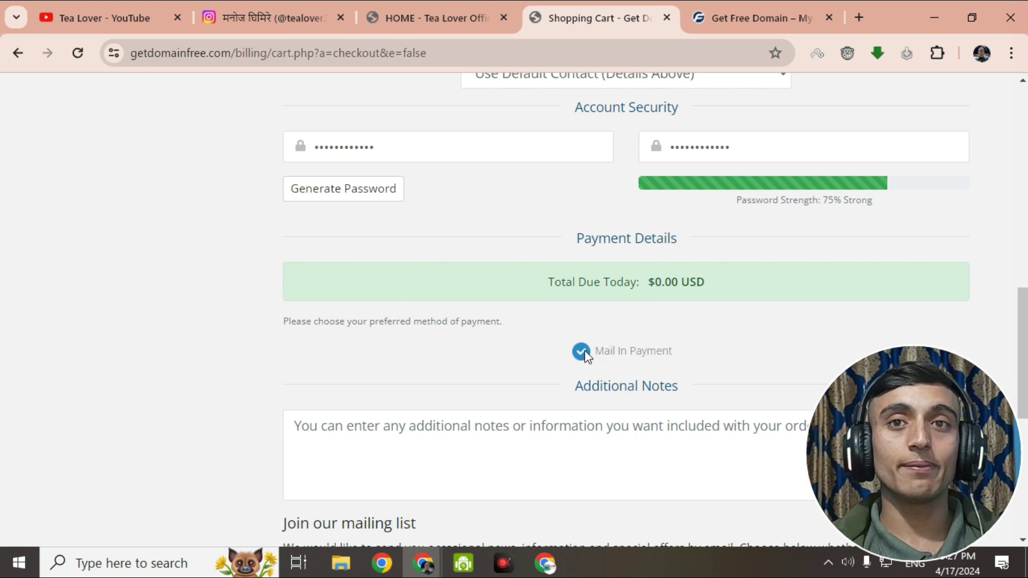
pyautogui.scroll(-7, 689, 368)
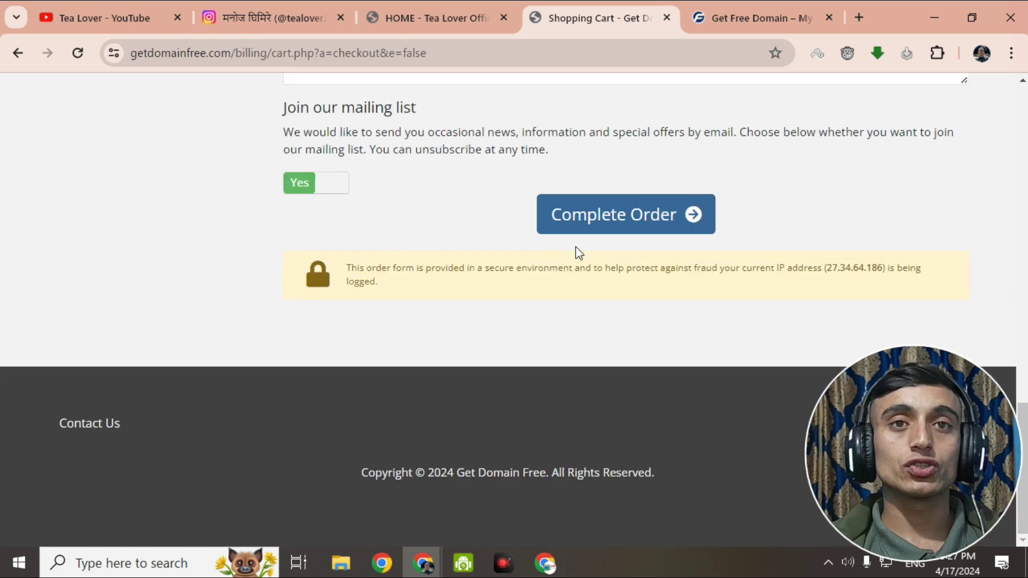
pyautogui.click(638, 222)
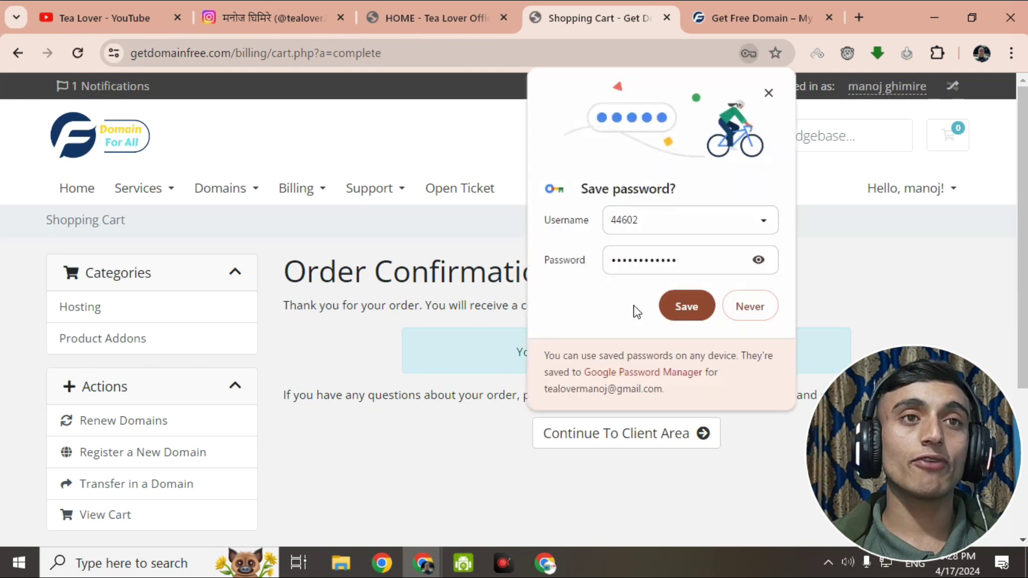
# Decline saving the password, review the order confirmation, and continue to the Client Area
pyautogui.click(734, 308)
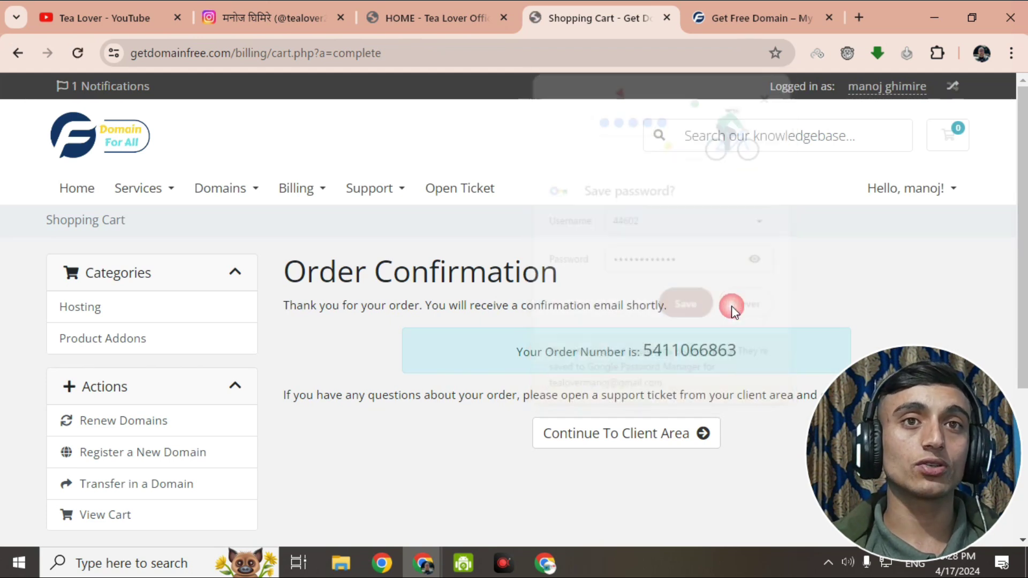
pyautogui.moveTo(282, 268); pyautogui.dragTo(619, 292)
pyautogui.moveTo(643, 354); pyautogui.dragTo(749, 353)
pyautogui.scroll(-2, 523, 298)
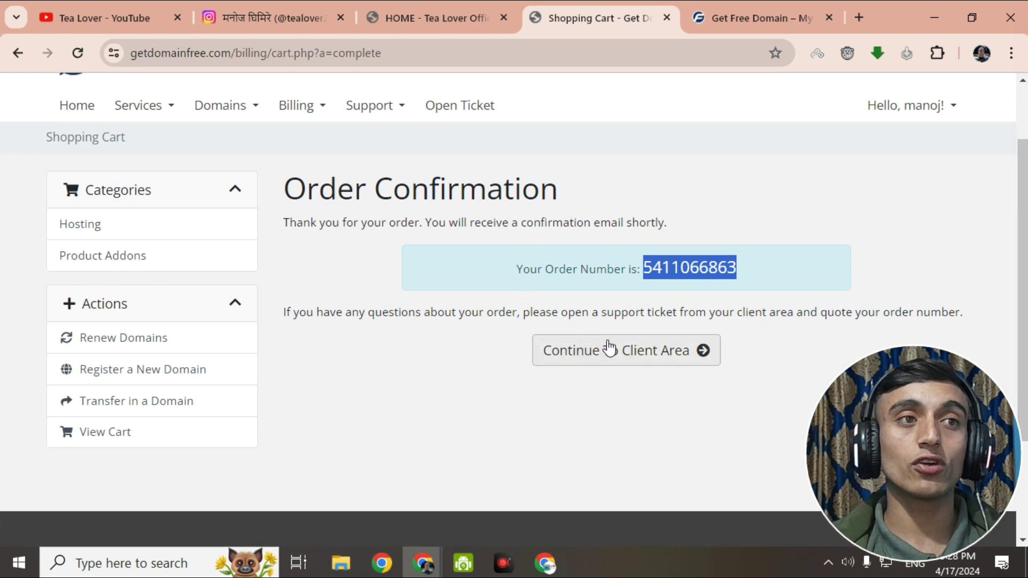
pyautogui.click(608, 395)
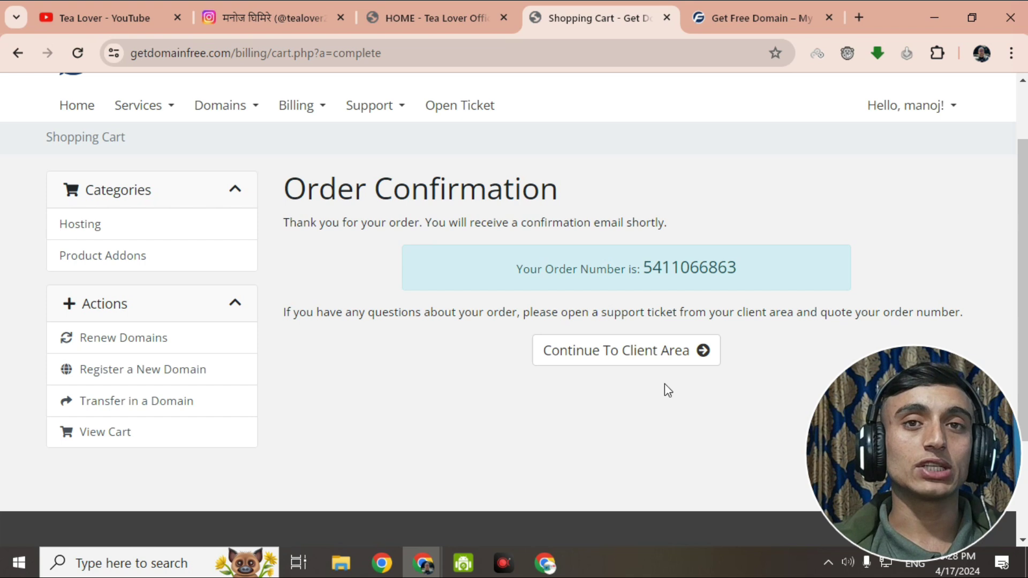
pyautogui.click(608, 365)
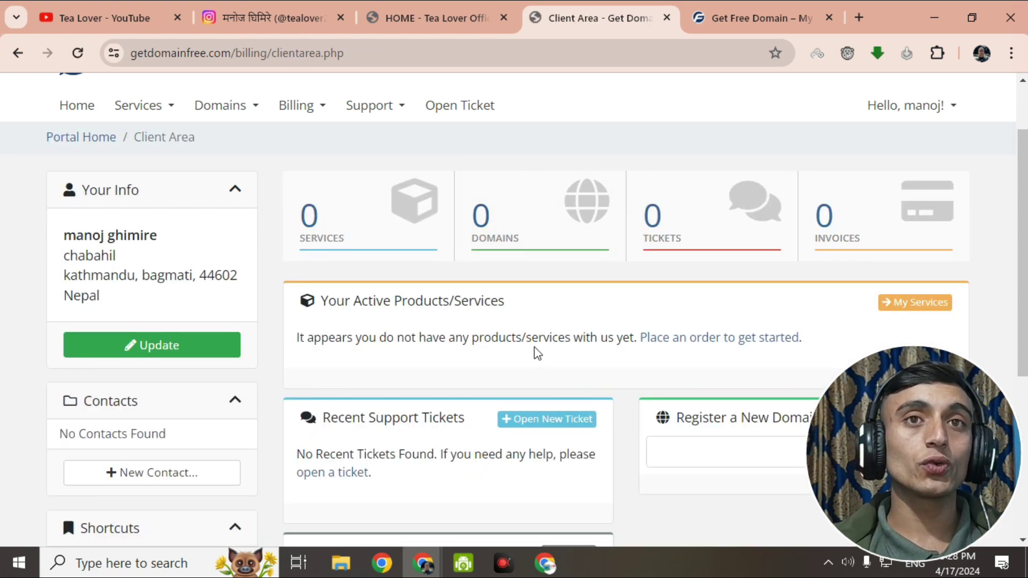
# Open My Products & Services and return to its top, listing Free Hosting for tealover.xyz
pyautogui.click(375, 211)
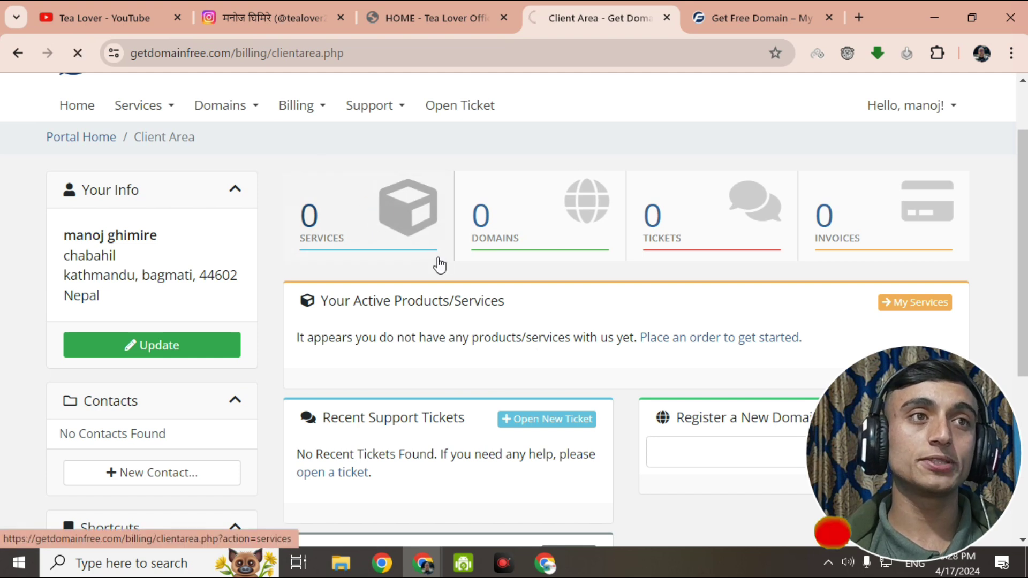
pyautogui.scroll(-3, 443, 246)
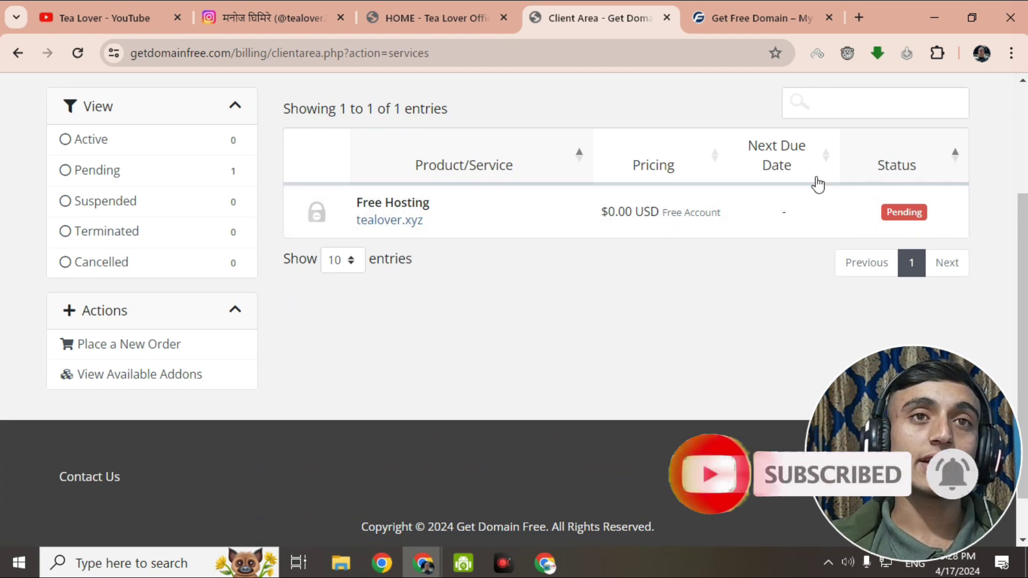
pyautogui.click(428, 18)
pyautogui.click(600, 16)
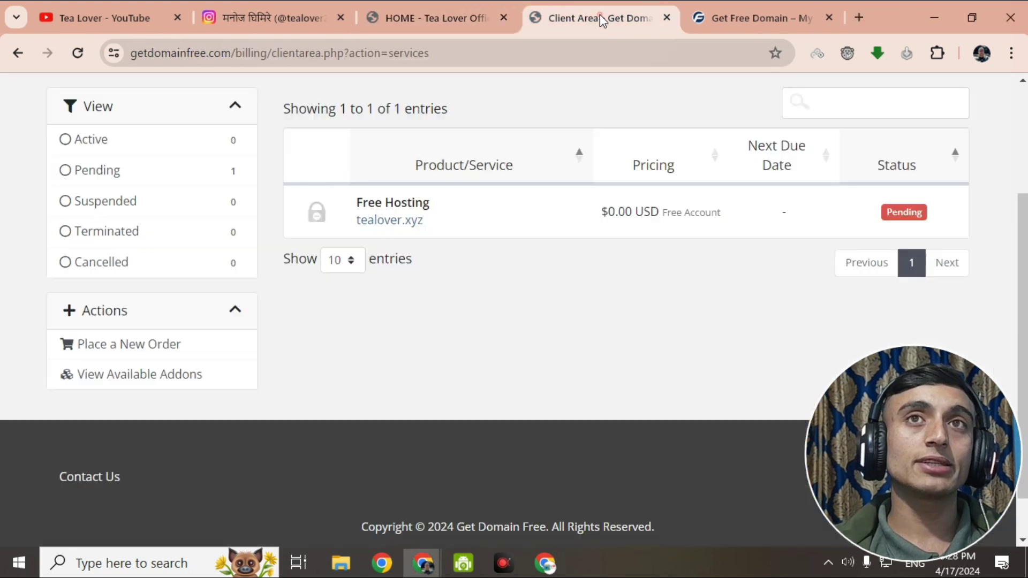
pyautogui.click(756, 16)
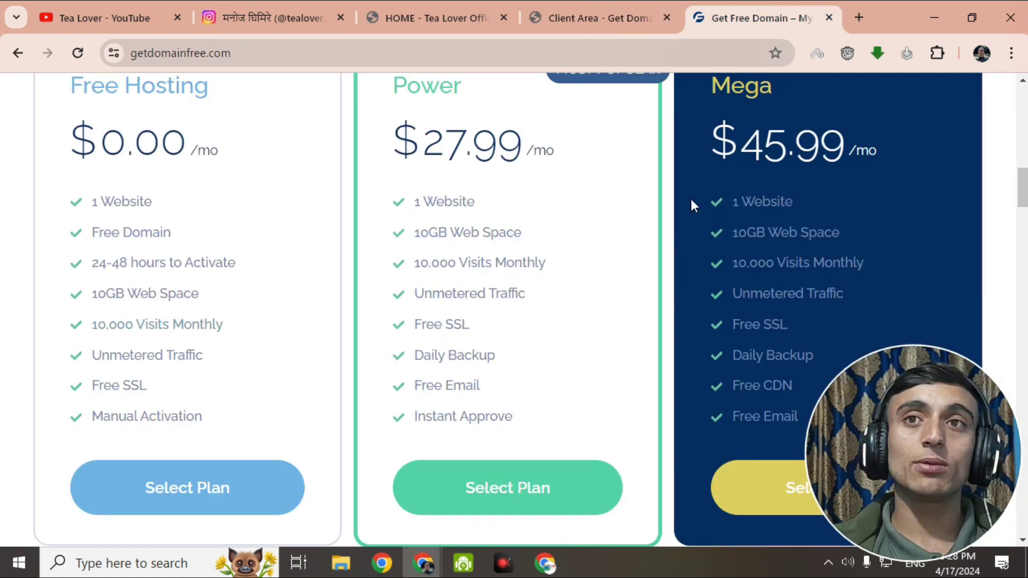
pyautogui.click(588, 26)
pyautogui.scroll(3, 602, 365)
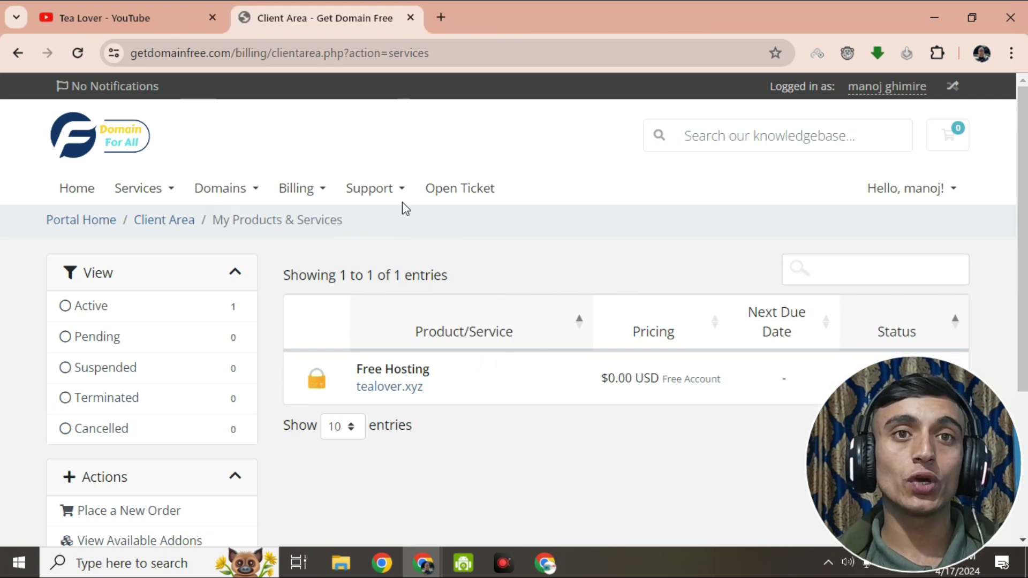
# Open the Free Hosting product details, then the My Domains list under Domains
pyautogui.scroll(-2, 403, 201)
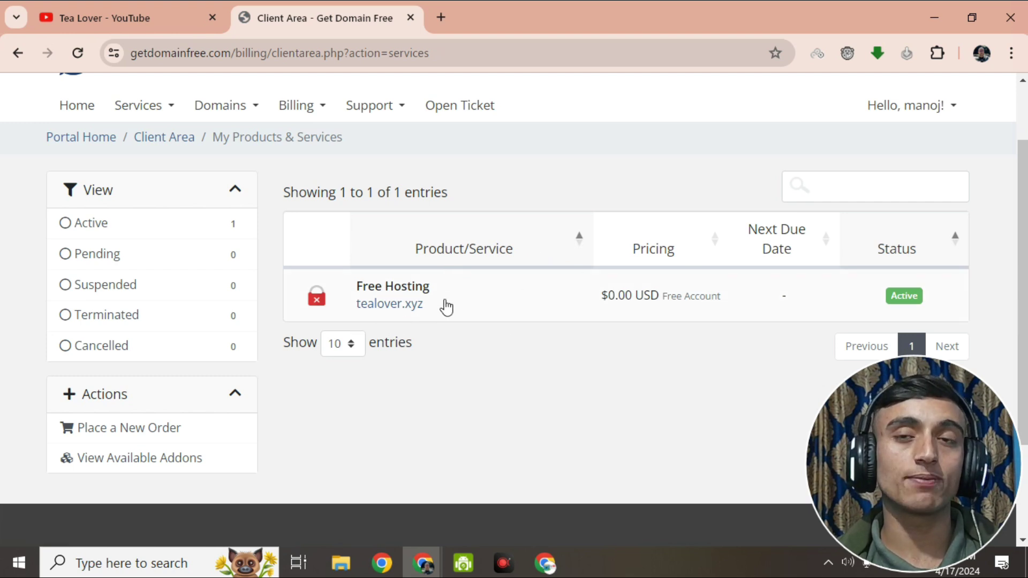
pyautogui.scroll(-2, 446, 307)
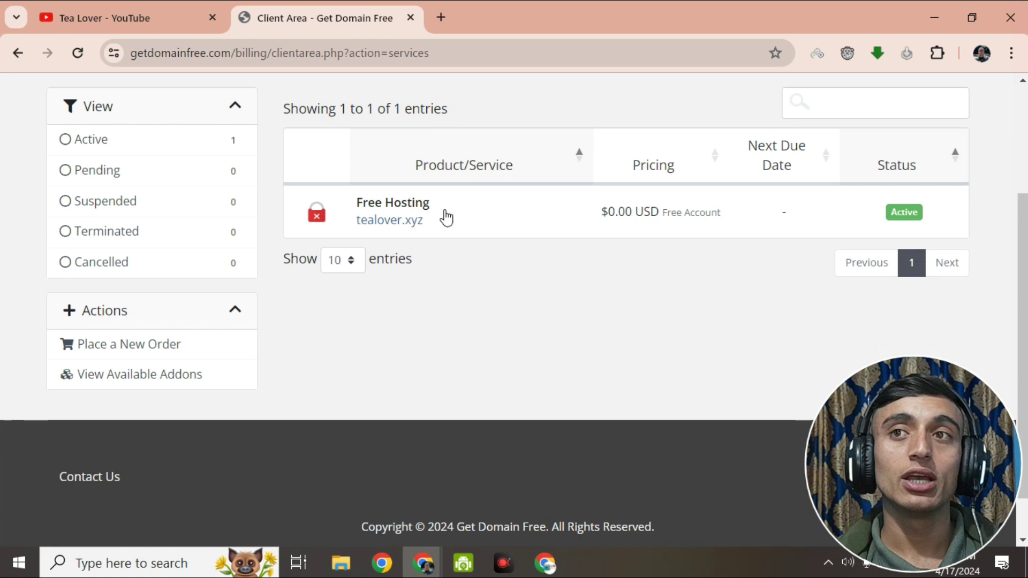
pyautogui.click(908, 212)
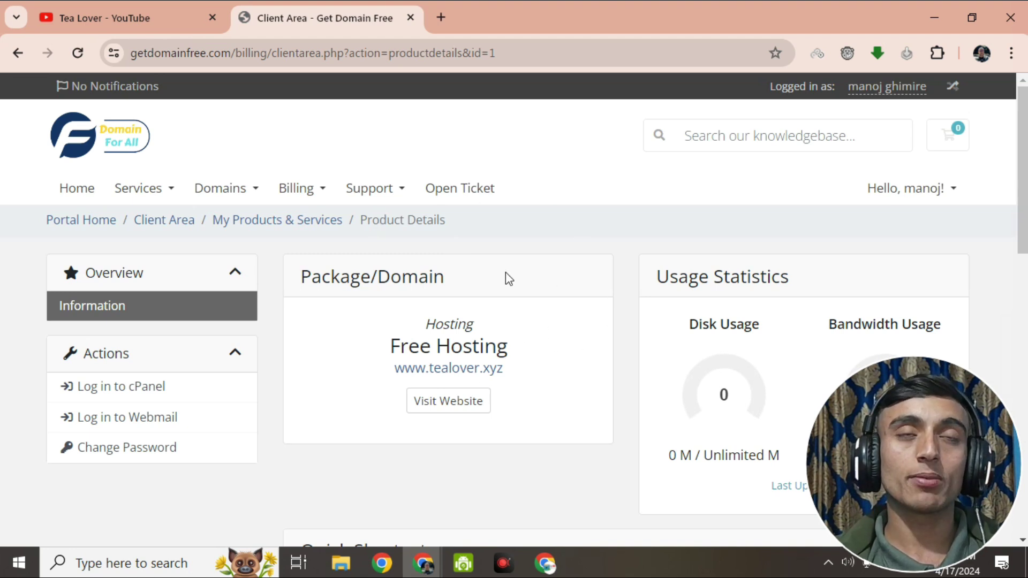
pyautogui.click(230, 192)
pyautogui.click(241, 228)
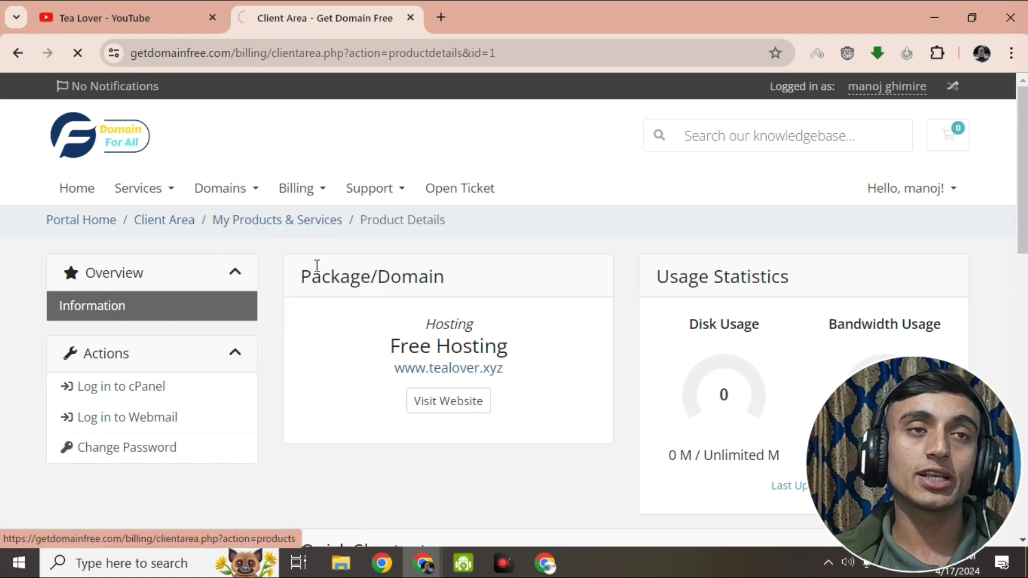
pyautogui.scroll(-3, 444, 241)
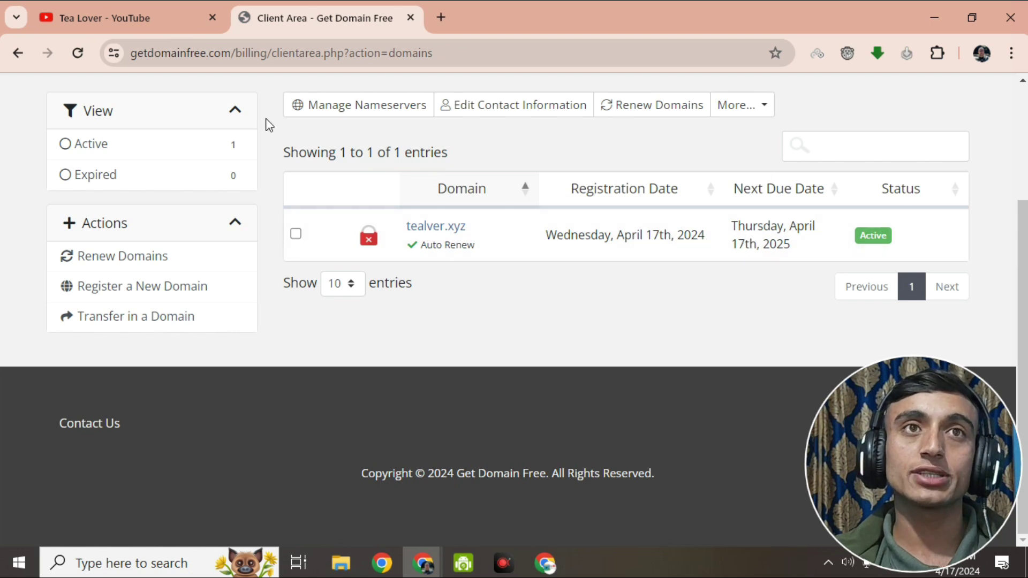
# Select tealver.xyz and open Manage Nameservers to view ns1 and ns2.getdomainfree.com
pyautogui.click(296, 234)
pyautogui.click(365, 115)
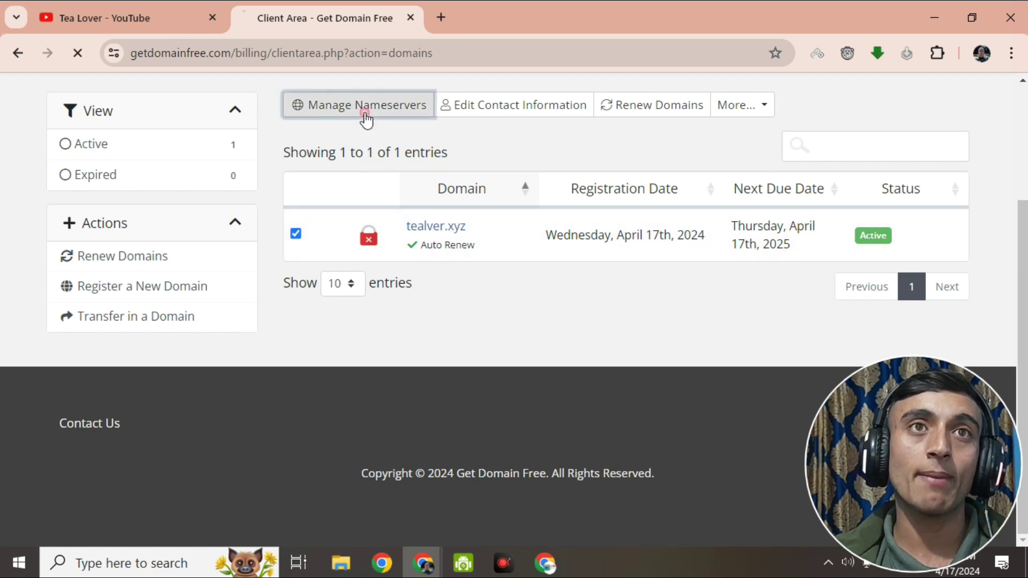
pyautogui.scroll(-3, 306, 225)
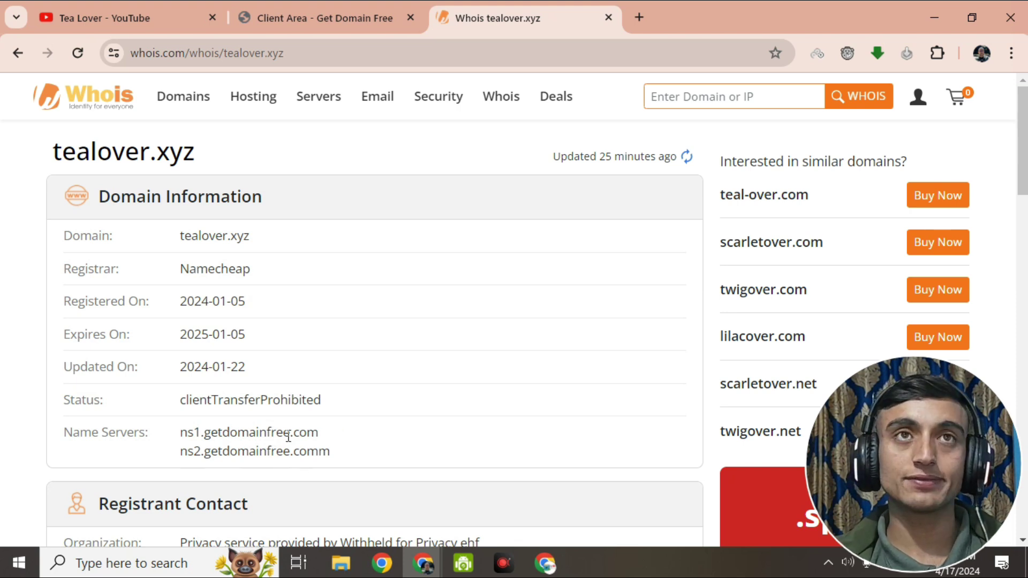
pyautogui.click(301, 20)
pyautogui.scroll(3, 294, 229)
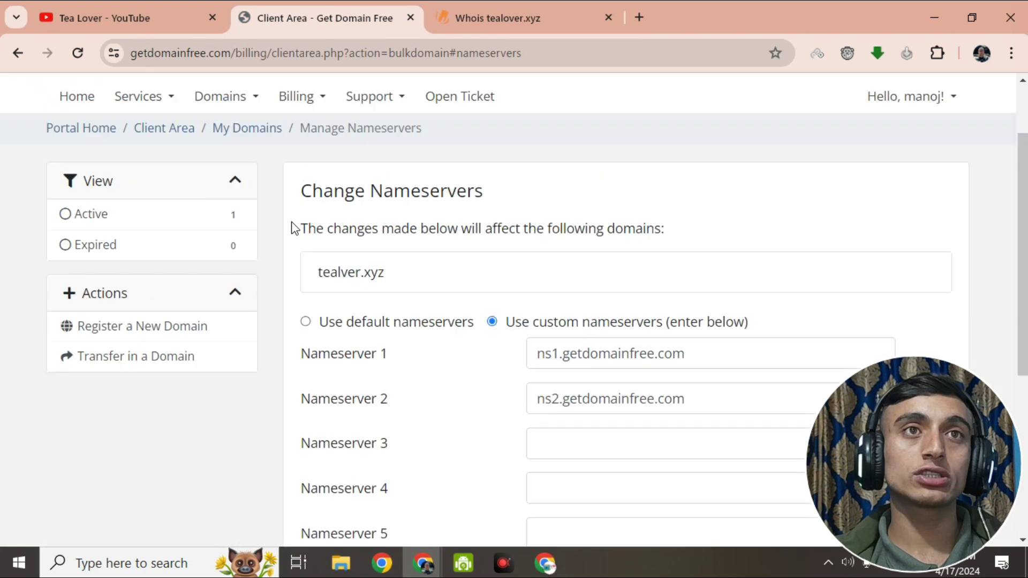
pyautogui.click(159, 191)
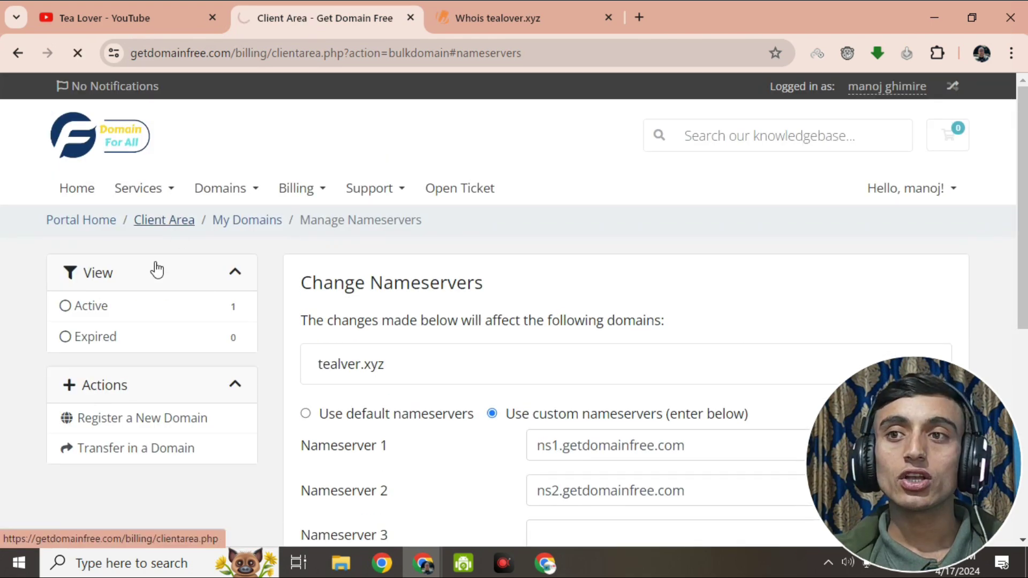
pyautogui.scroll(-3, 337, 259)
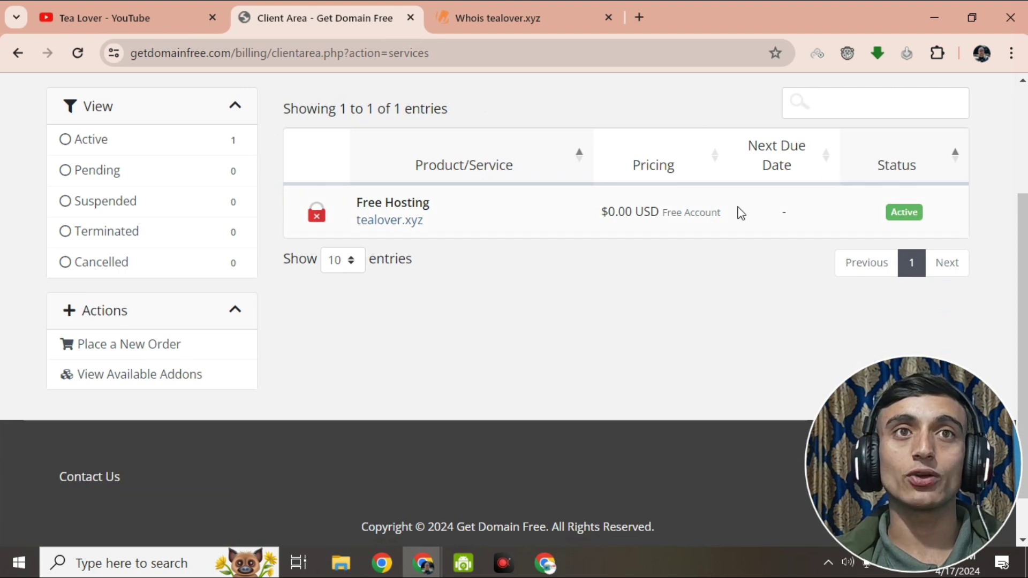
pyautogui.click(904, 214)
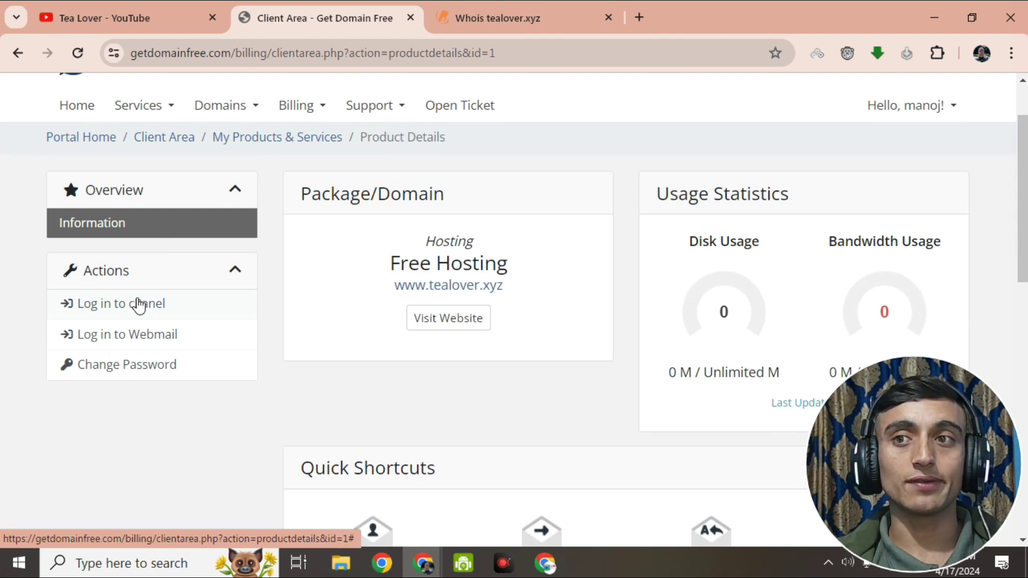
# Log into cPanel, confirm tealover.xyz is the Main Domain, and open WordPress Manager by Softaculous
pyautogui.click(146, 303)
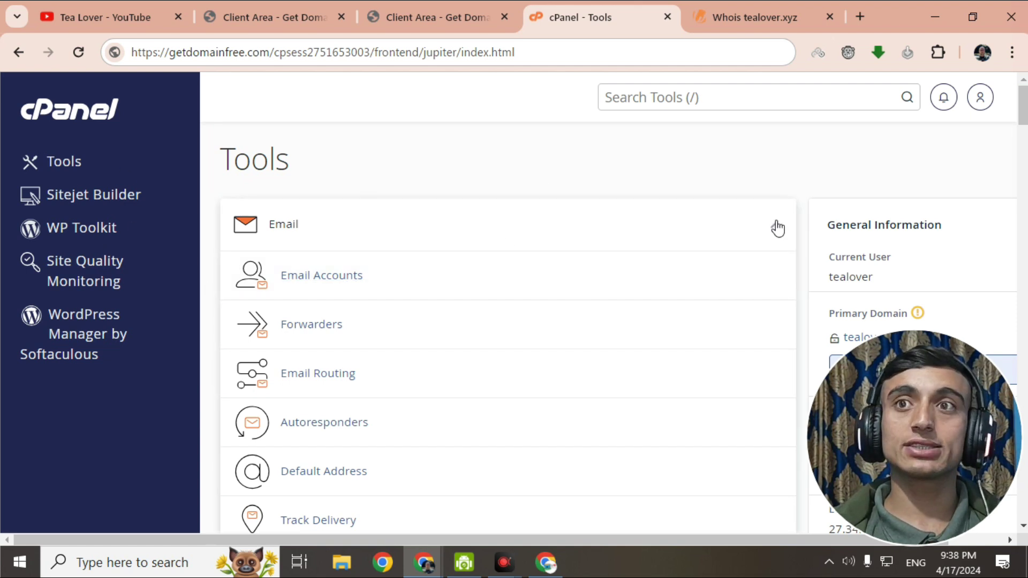
pyautogui.scroll(-3, 775, 227)
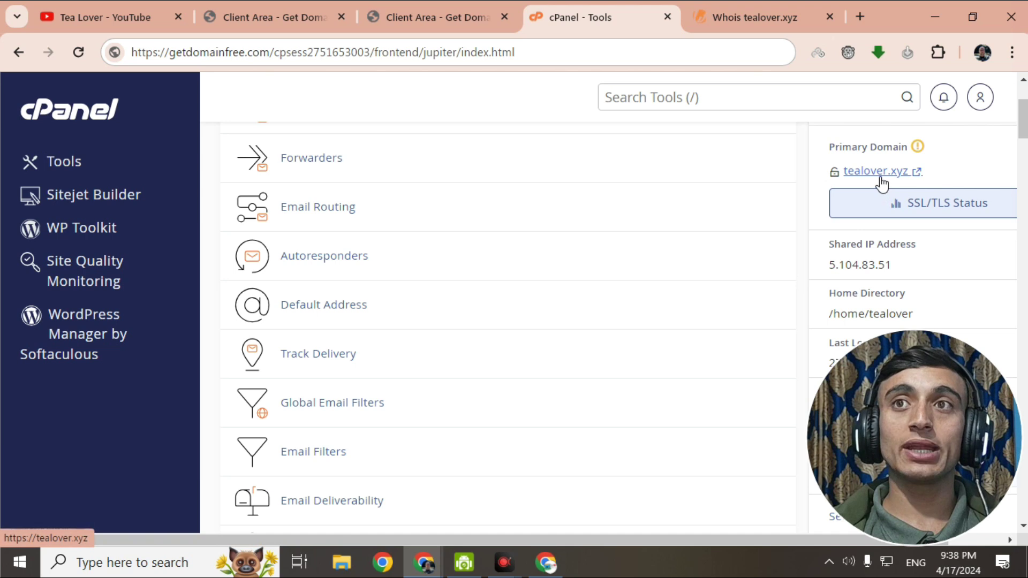
pyautogui.scroll(-15, 397, 204)
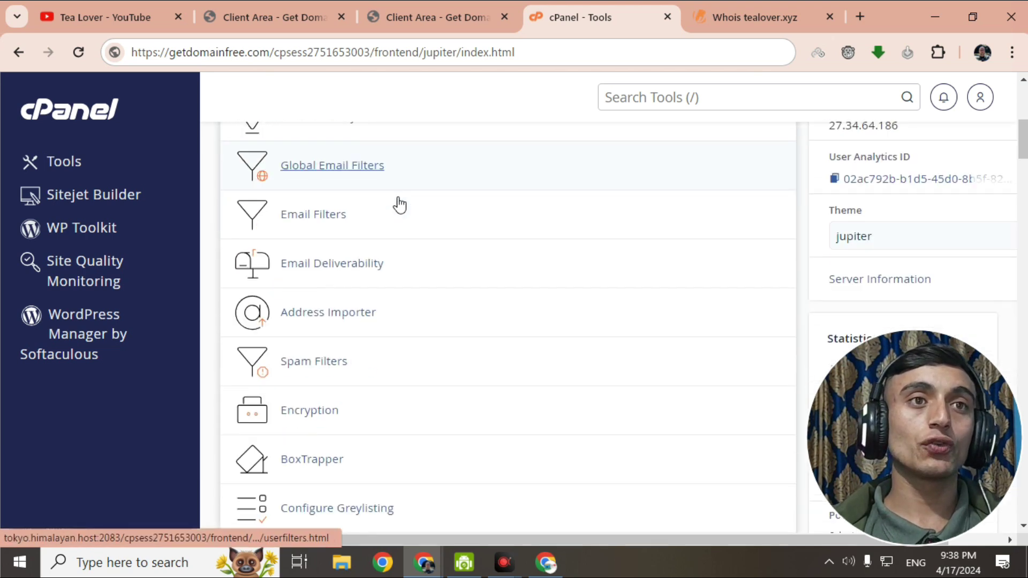
pyautogui.scroll(-20, 340, 273)
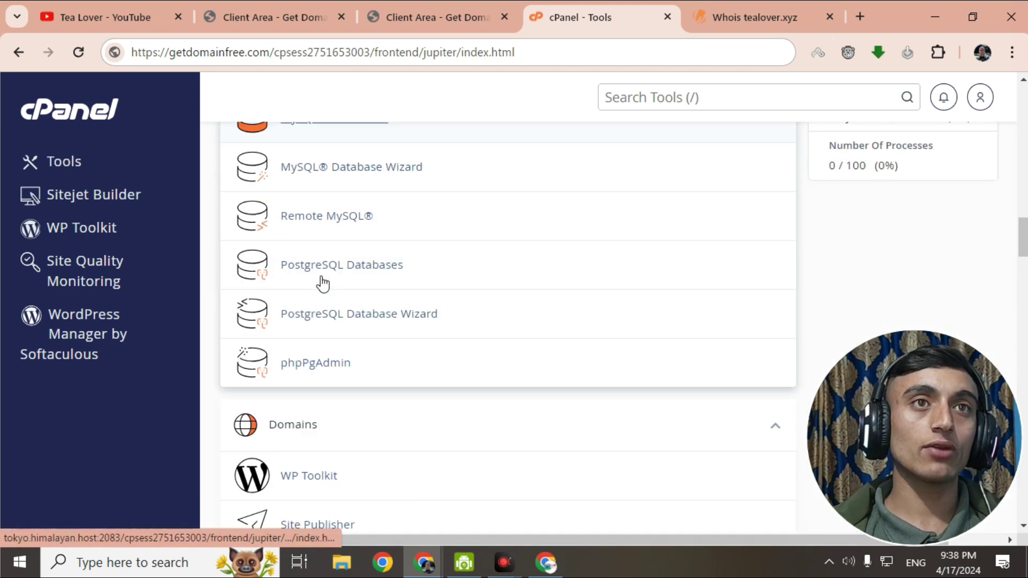
pyautogui.scroll(-14, 359, 294)
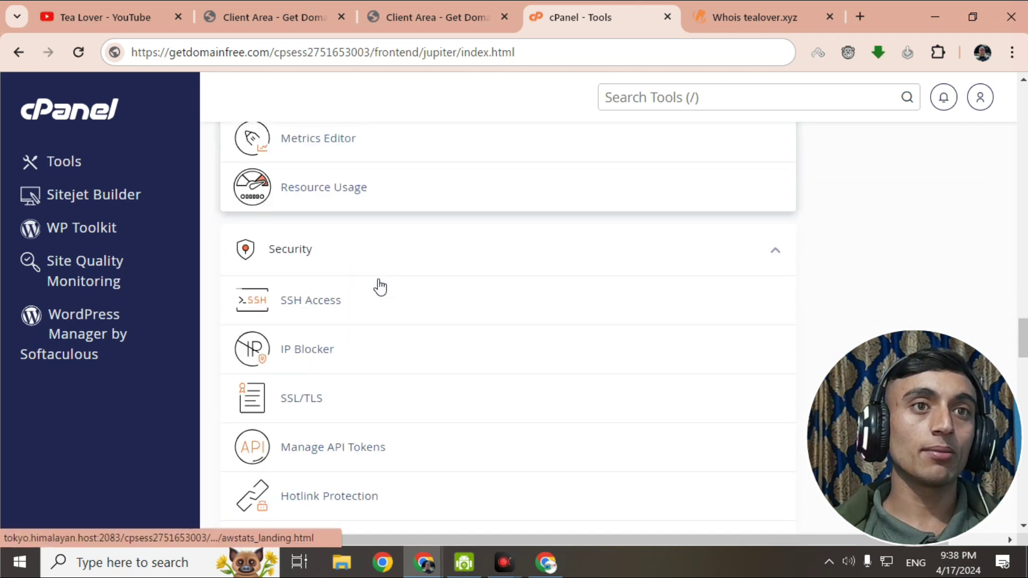
pyautogui.scroll(17, 378, 284)
pyautogui.click(310, 276)
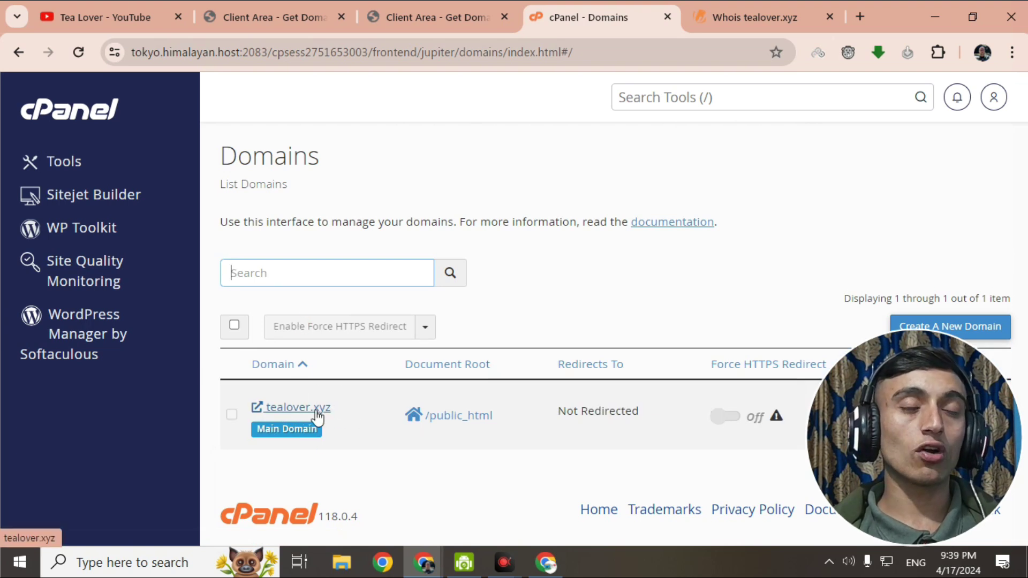
pyautogui.click(89, 344)
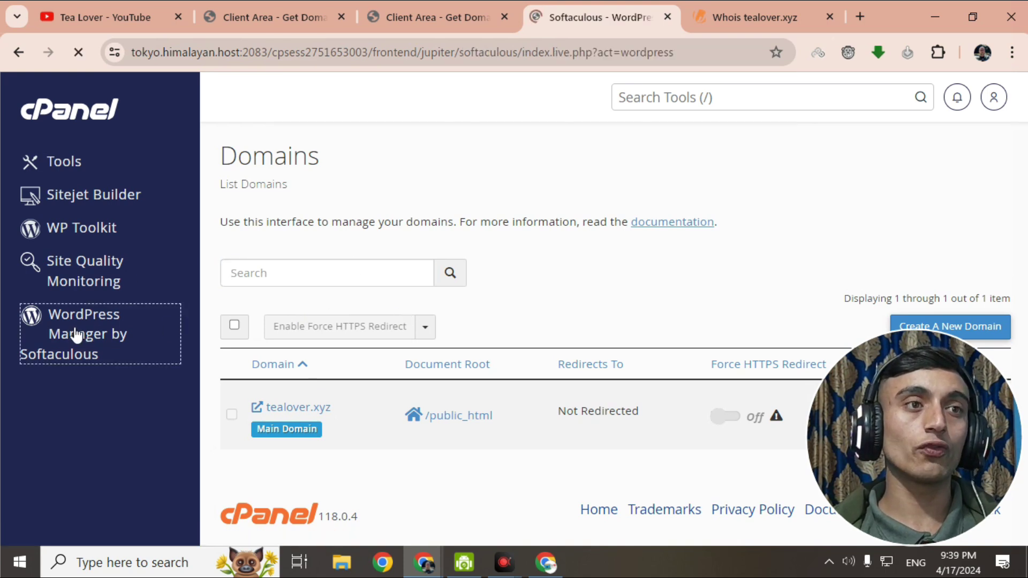
pyautogui.scroll(-6, 428, 222)
pyautogui.scroll(4, 427, 223)
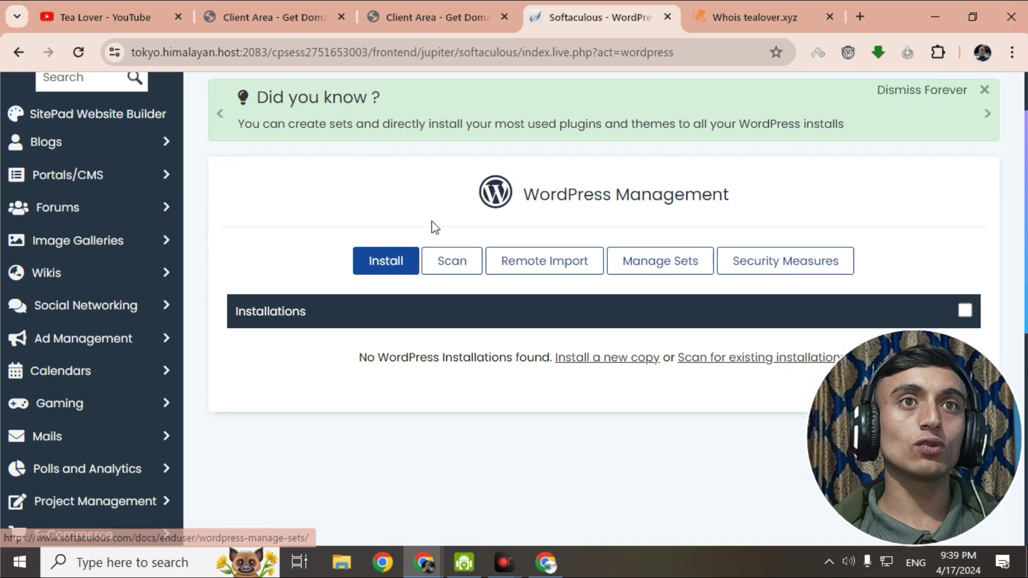
pyautogui.click(381, 277)
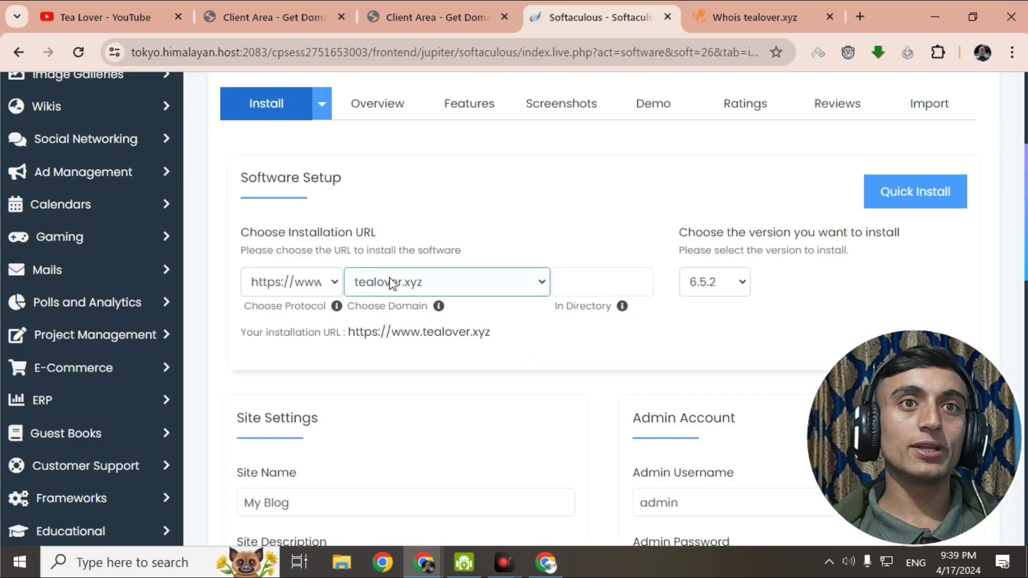
pyautogui.scroll(-3, 523, 255)
pyautogui.scroll(-3, 524, 256)
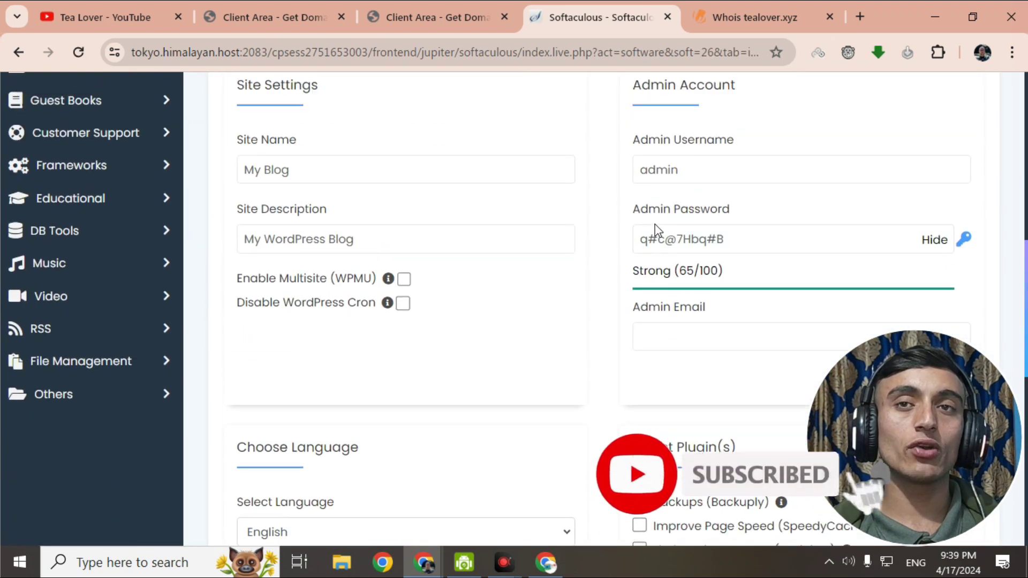
pyautogui.scroll(-3, 571, 187)
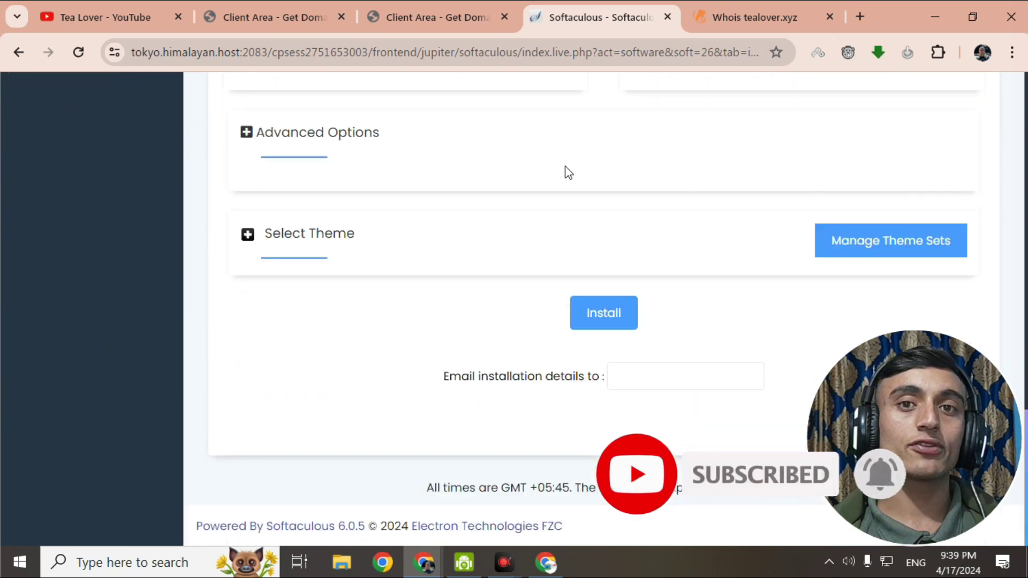
pyautogui.click(606, 325)
pyautogui.press('Return')
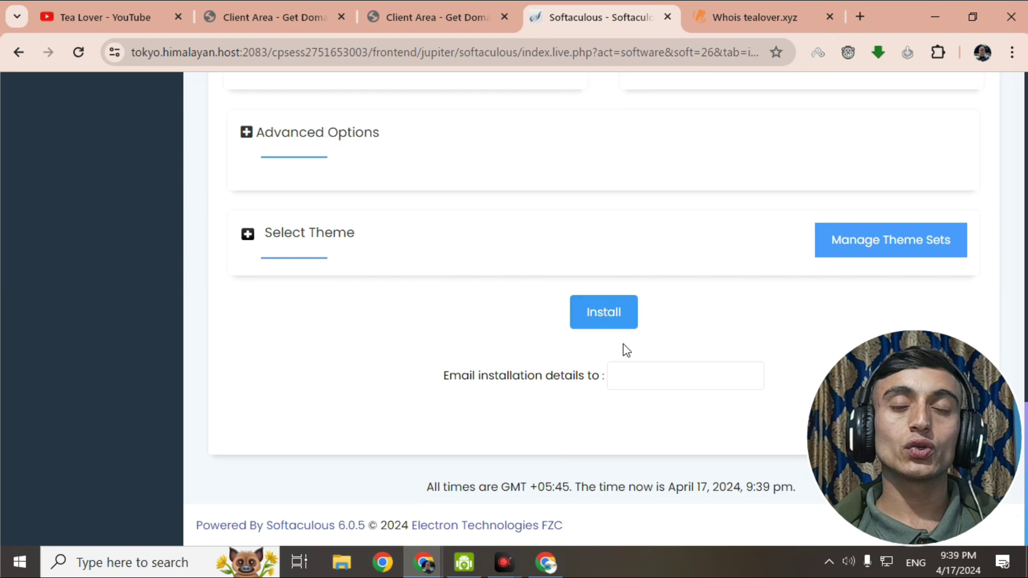
pyautogui.click(608, 319)
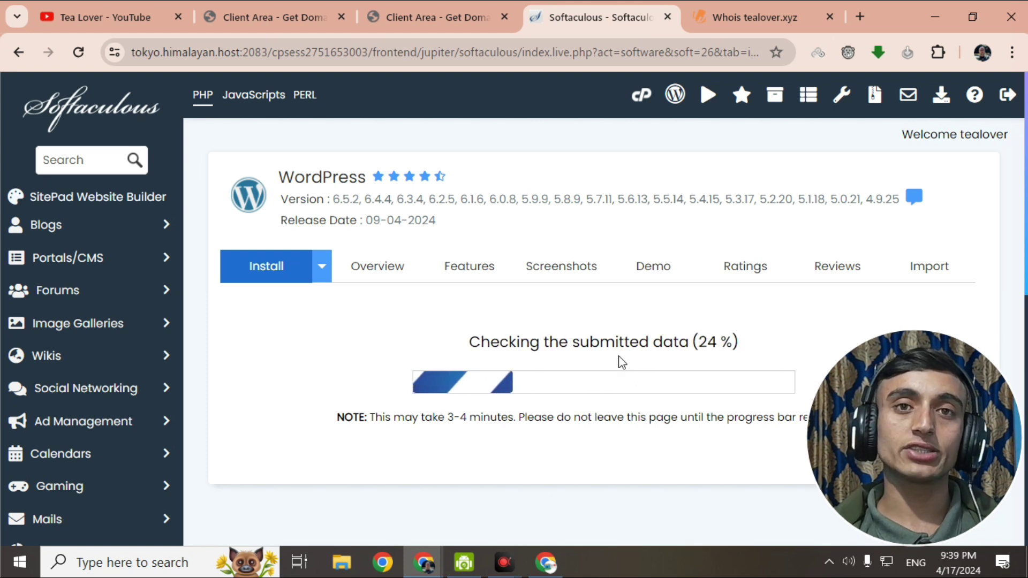
pyautogui.scroll(-1, 707, 375)
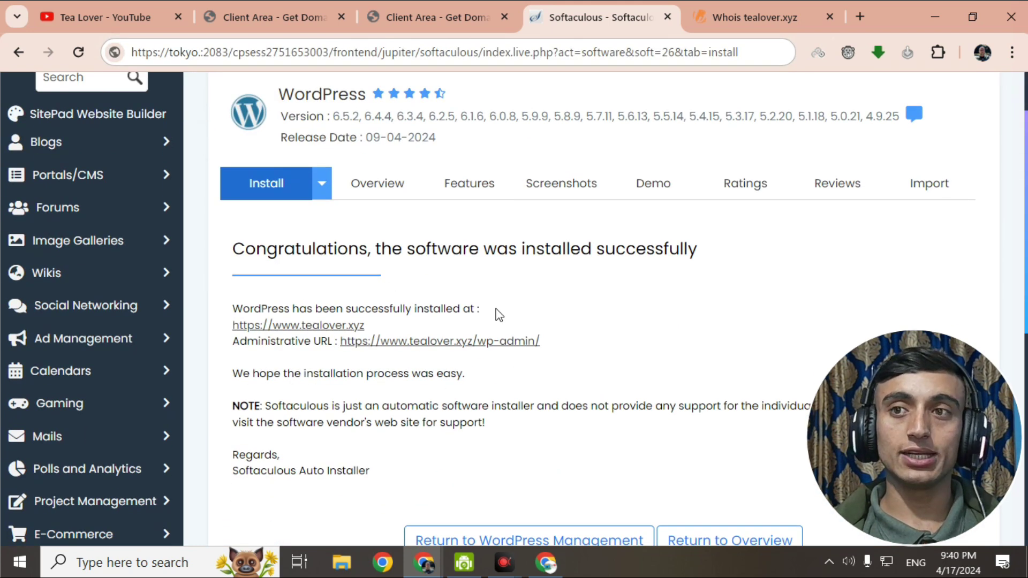
pyautogui.click(522, 341)
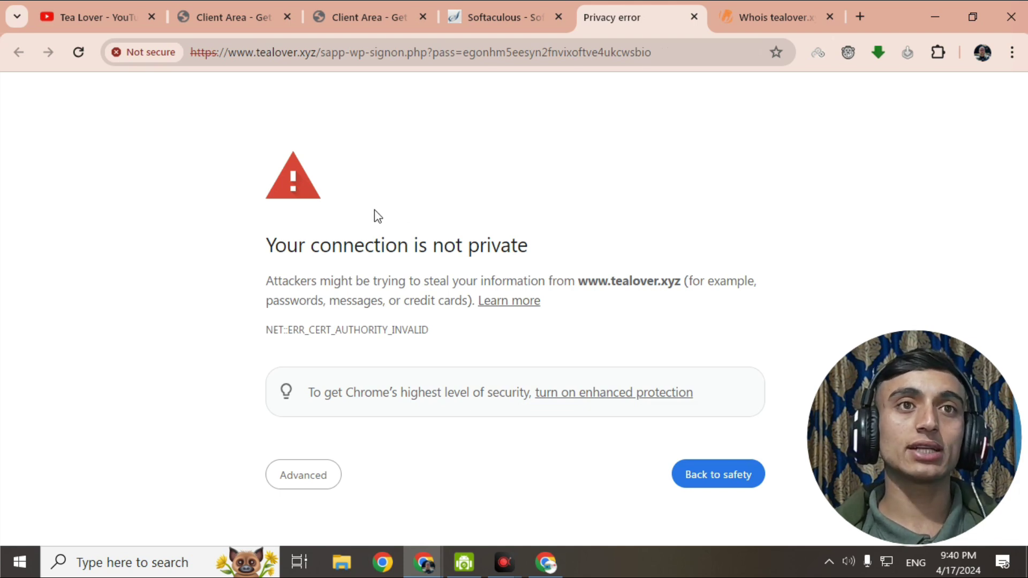
pyautogui.moveTo(240, 247); pyautogui.dragTo(553, 245)
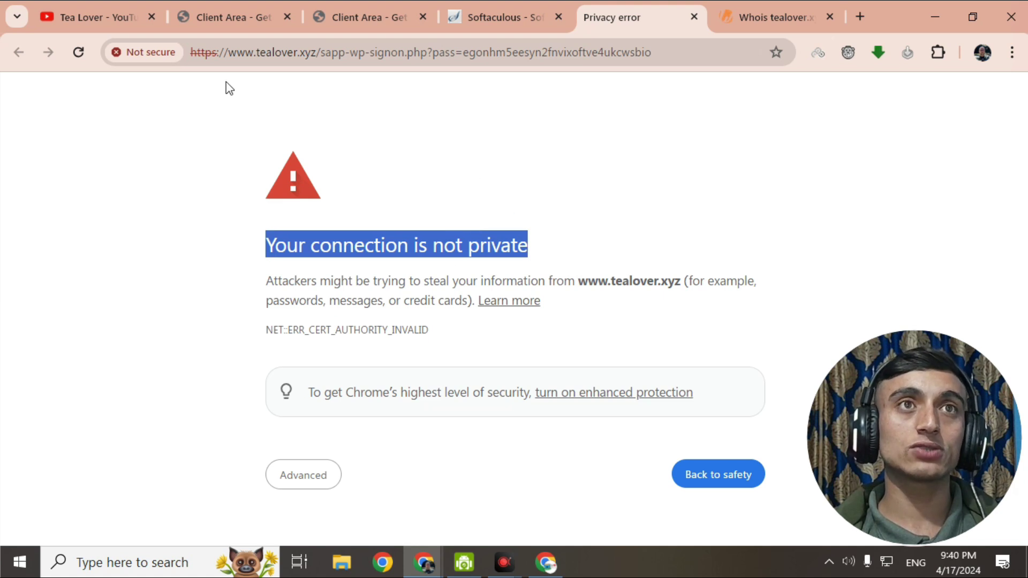
pyautogui.click(322, 483)
pyautogui.click(323, 503)
pyautogui.click(318, 501)
pyautogui.click(318, 504)
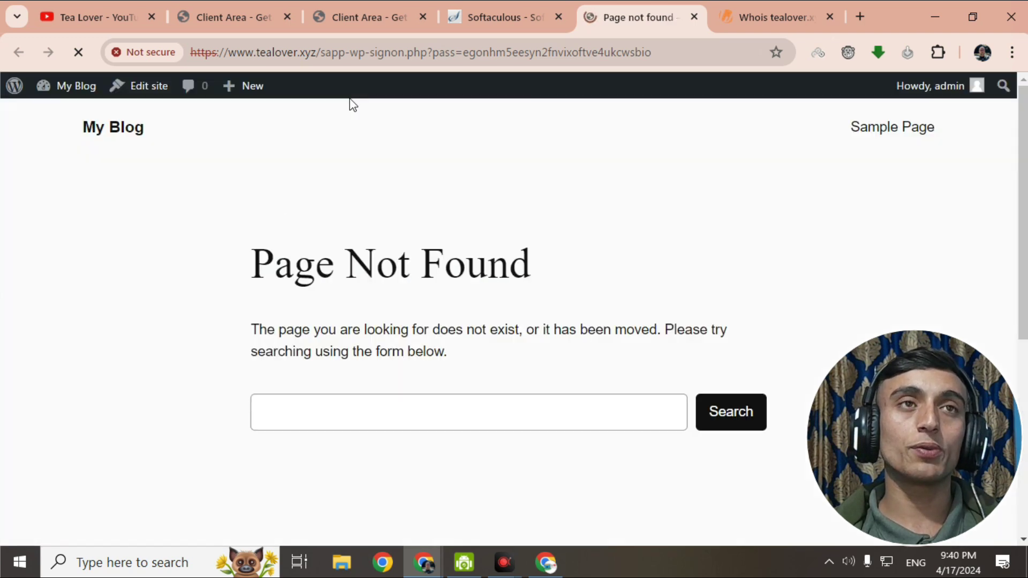
# Open the My Blog admin Dashboard, then return to the Softaculous installation-success tab
pyautogui.click(80, 94)
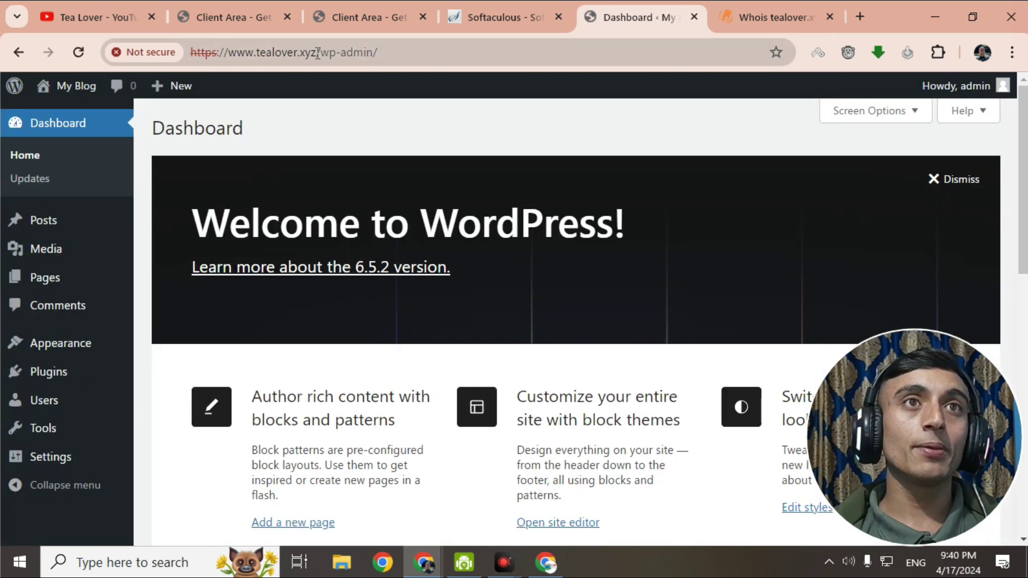
pyautogui.moveTo(317, 52); pyautogui.dragTo(228, 45)
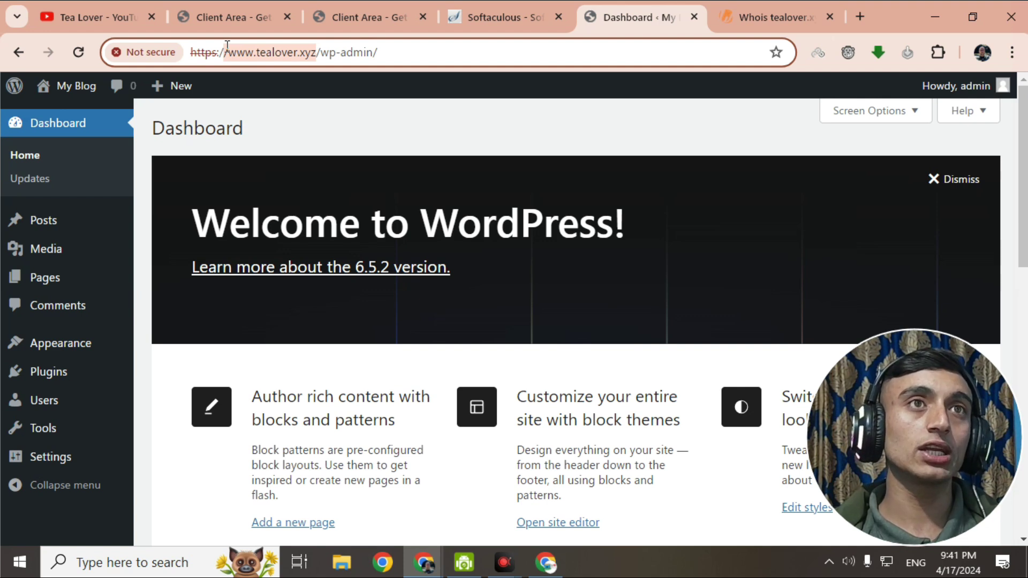
pyautogui.hotkey('ctrl', 'shift', 'Tab')
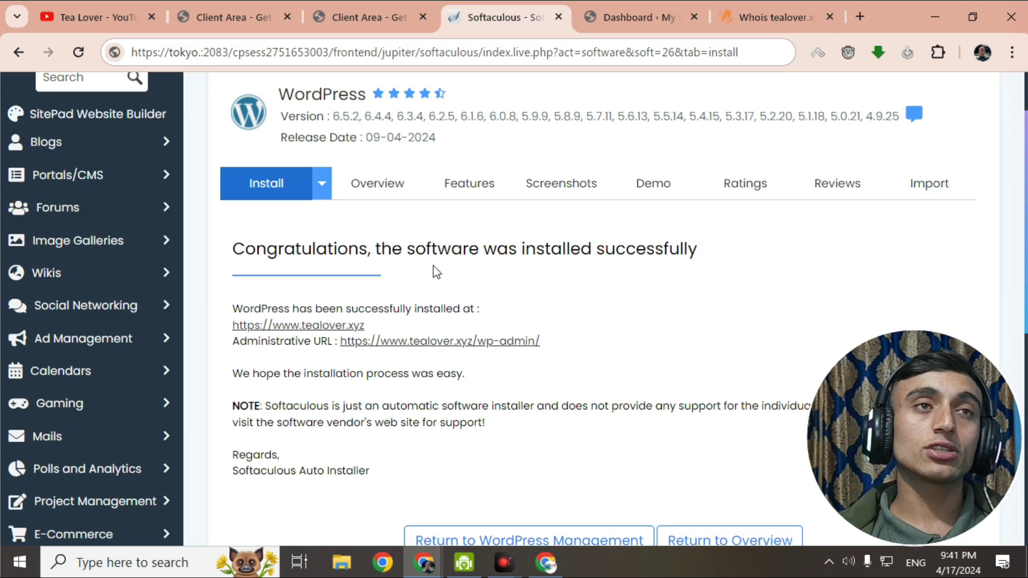
# Search cPanel tools for 'ssl' and open the SSL/TLS certificate management page
pyautogui.scroll(2, 314, 158)
pyautogui.click(641, 96)
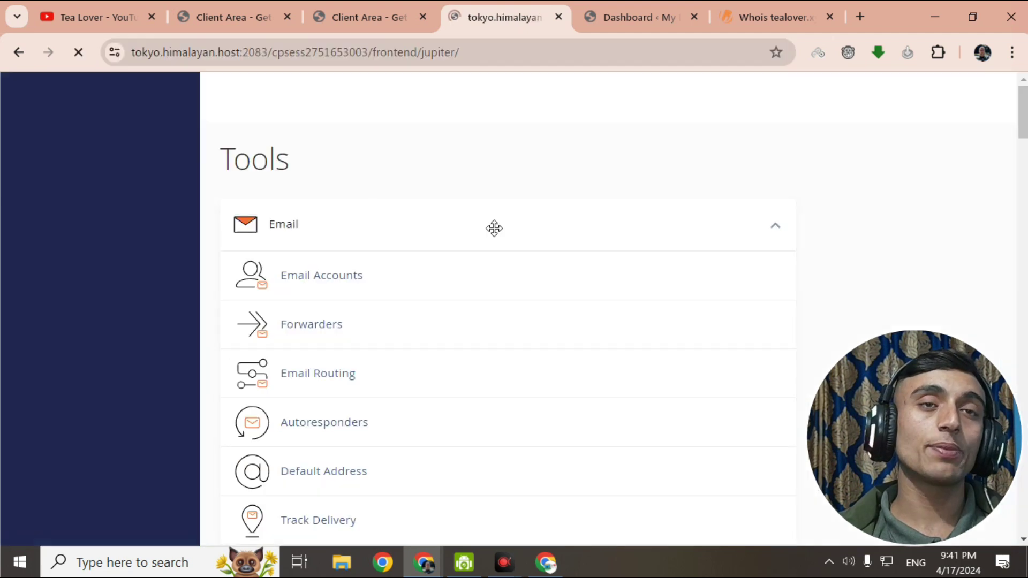
pyautogui.scroll(-10, 393, 175)
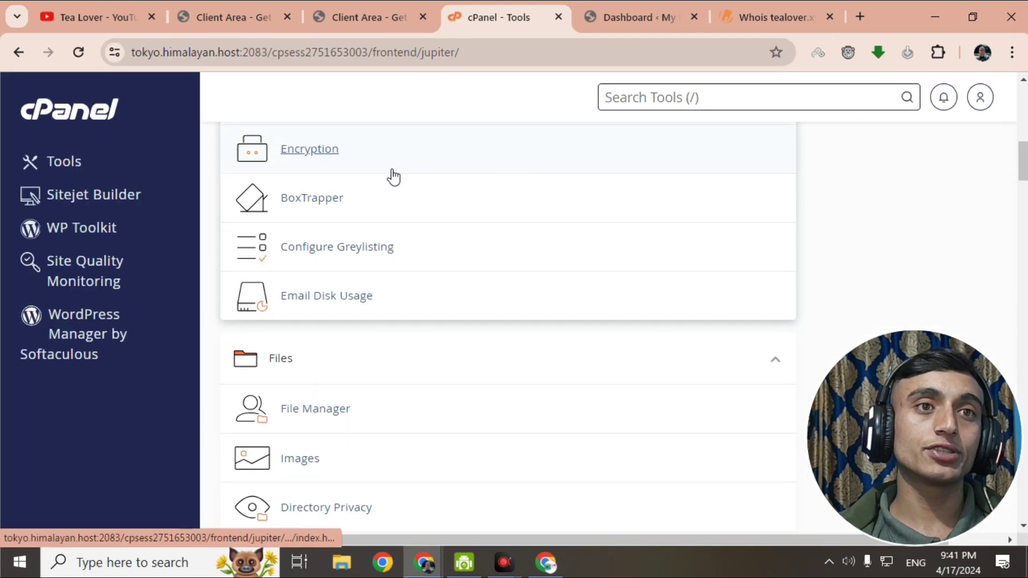
pyautogui.click(663, 101)
pyautogui.write('ssl')
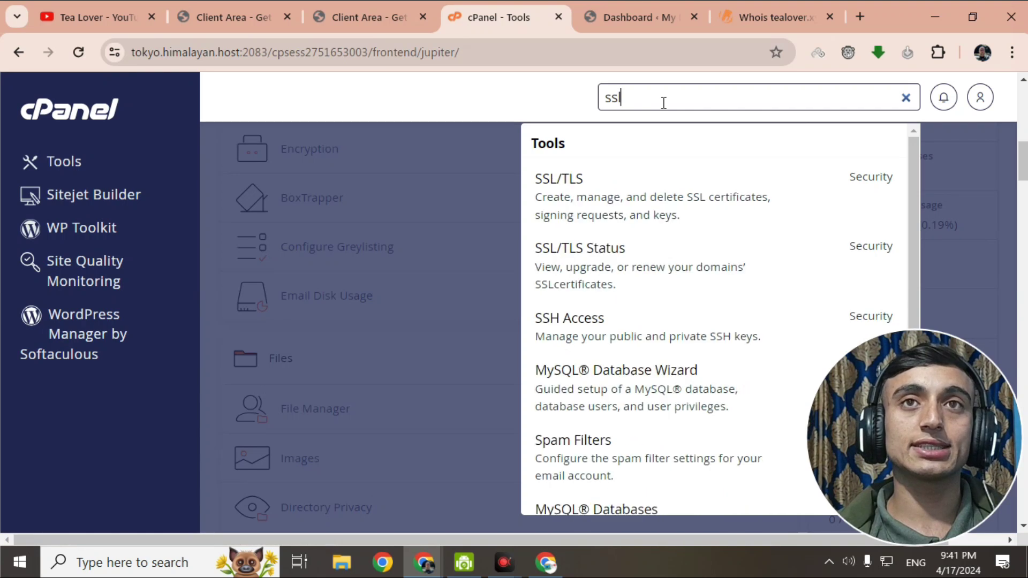
pyautogui.click(594, 205)
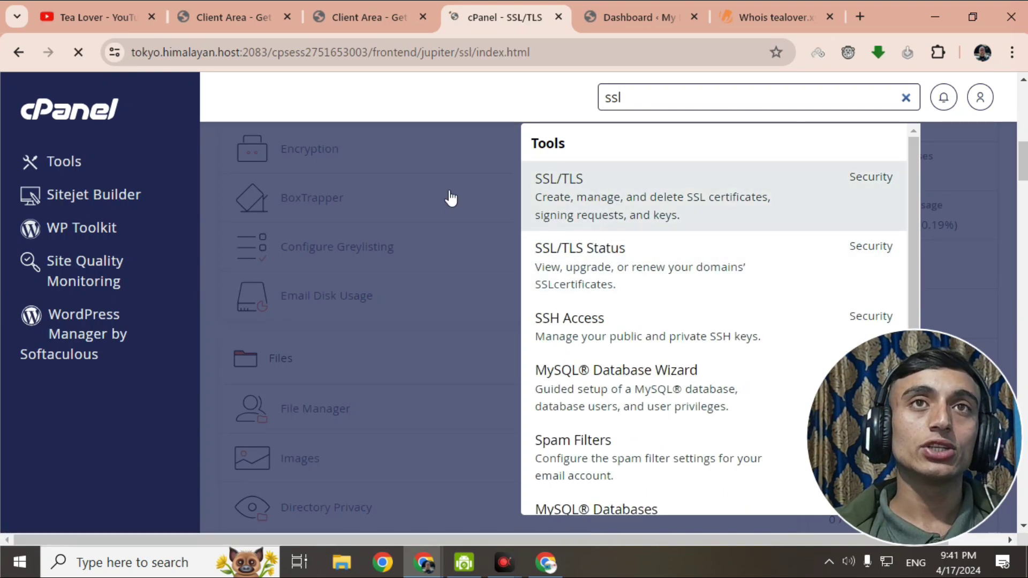
pyautogui.scroll(-3, 413, 271)
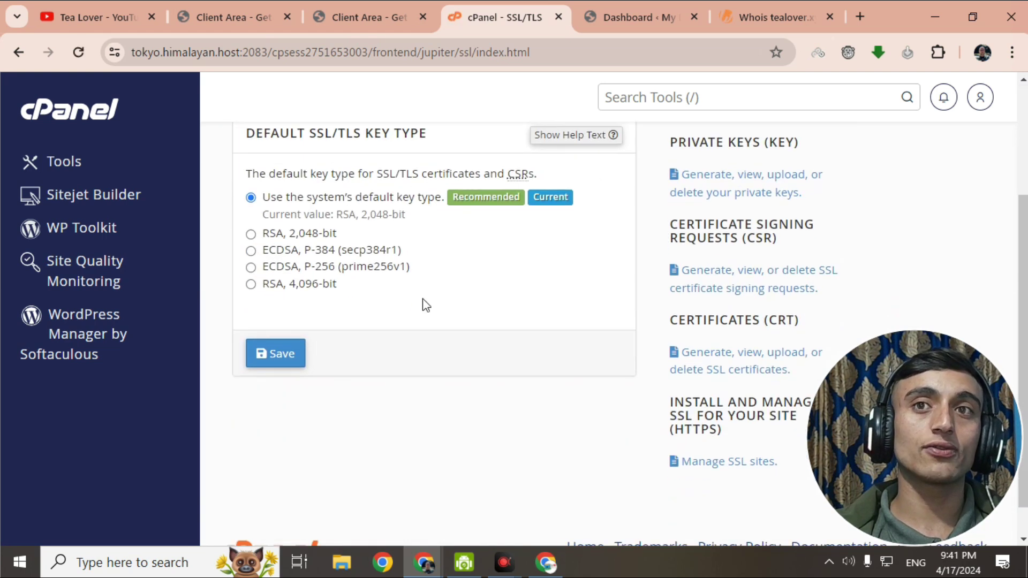
pyautogui.scroll(3, 530, 418)
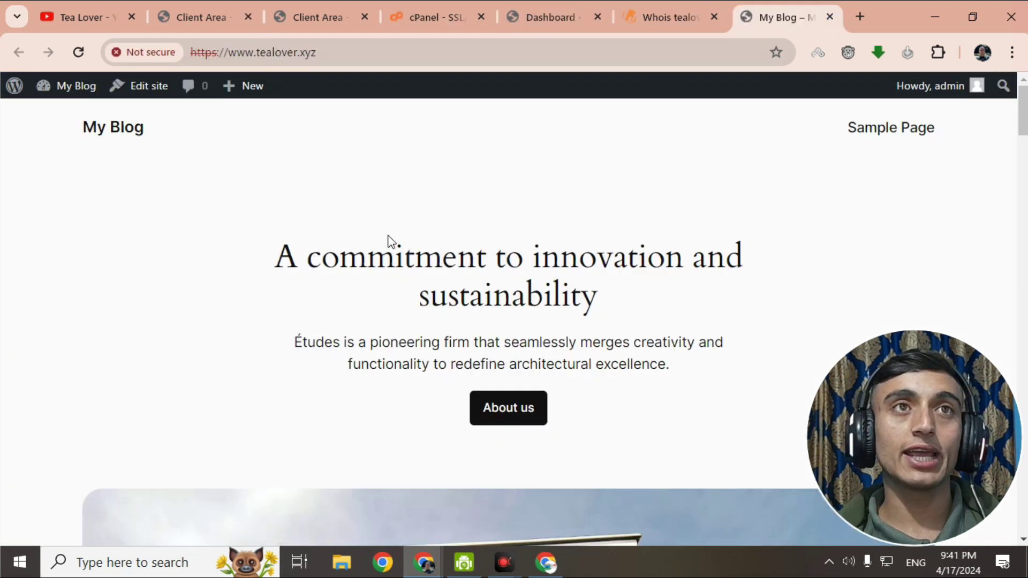
# Browse the live tealover.xyz homepage down to the newsletter section
pyautogui.click(297, 18)
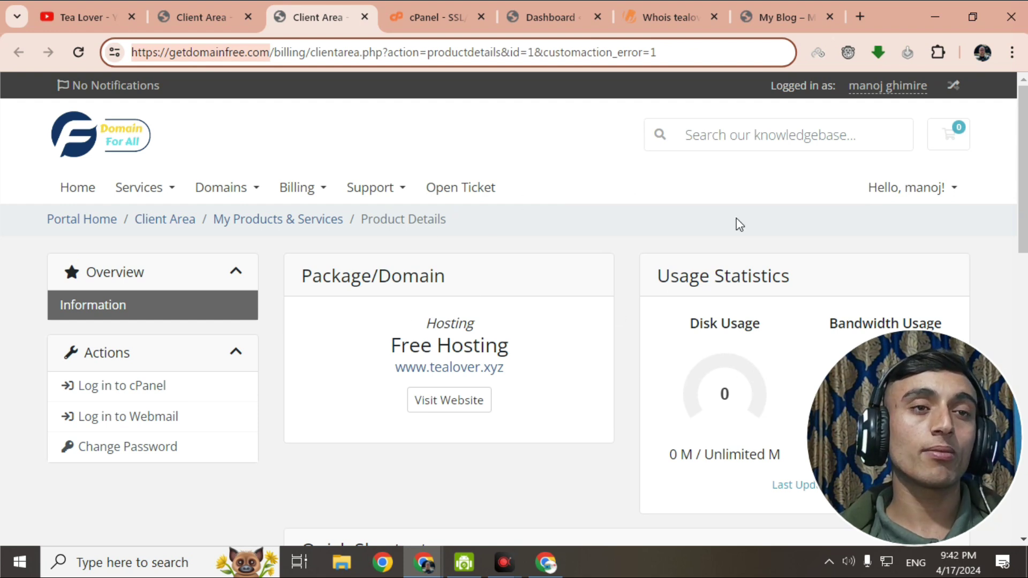
pyautogui.click(787, 26)
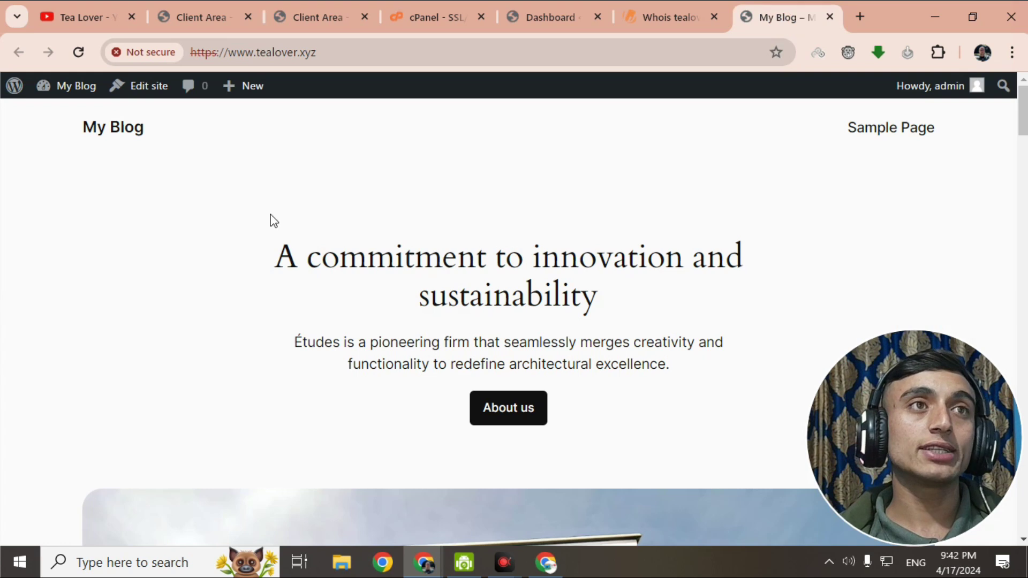
pyautogui.click(320, 52)
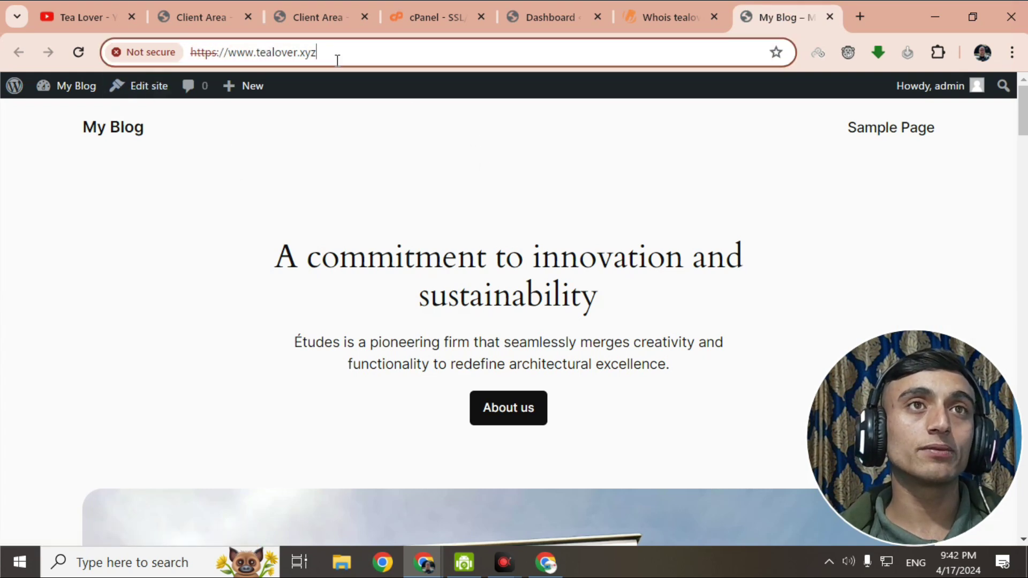
pyautogui.scroll(-15, 420, 251)
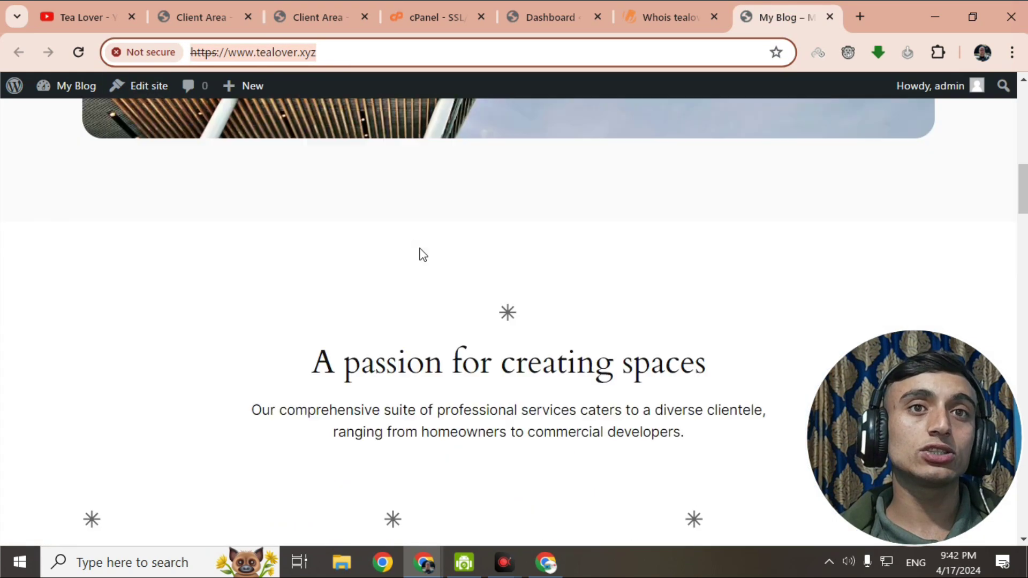
pyautogui.scroll(-7, 436, 300)
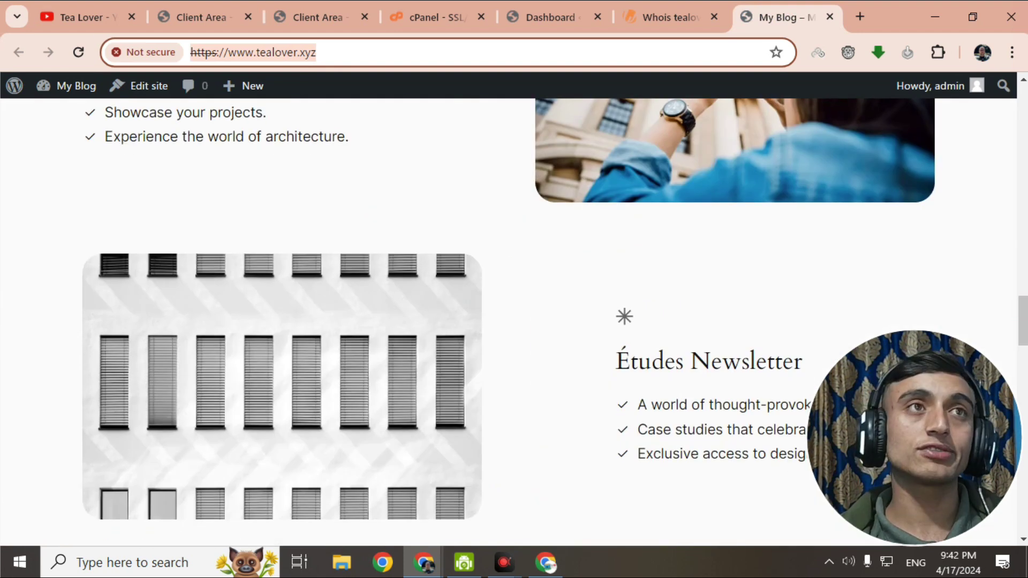
# Switch to the Tea Lover YouTube channel's Videos tab and scroll its grid
pyautogui.click(88, 21)
pyautogui.scroll(-3, 468, 301)
pyautogui.scroll(-20, 467, 301)
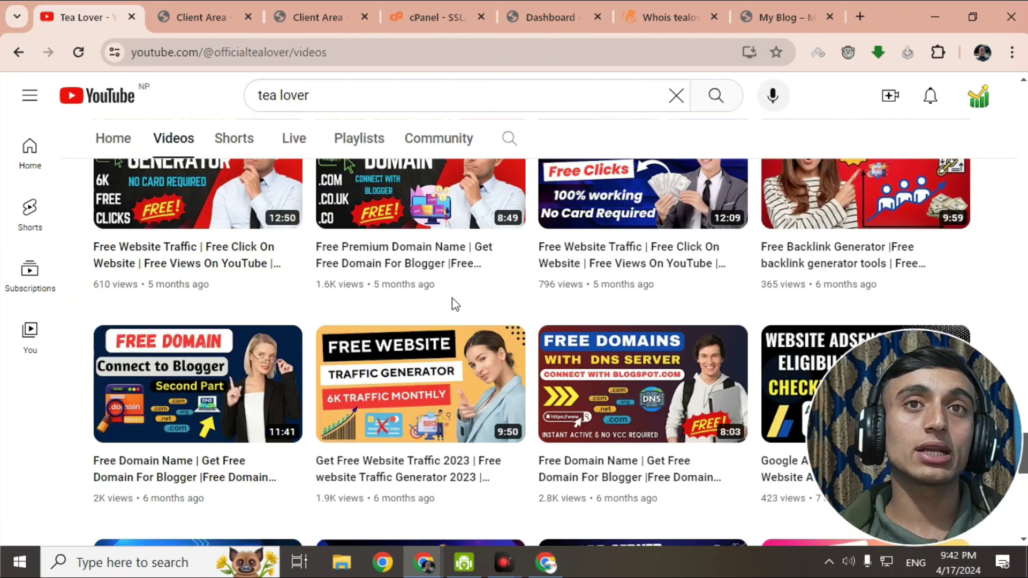
# Scroll the Tea Lover videos grid and briefly revisit the live blog tab
pyautogui.scroll(-10, 452, 300)
pyautogui.scroll(-5, 450, 316)
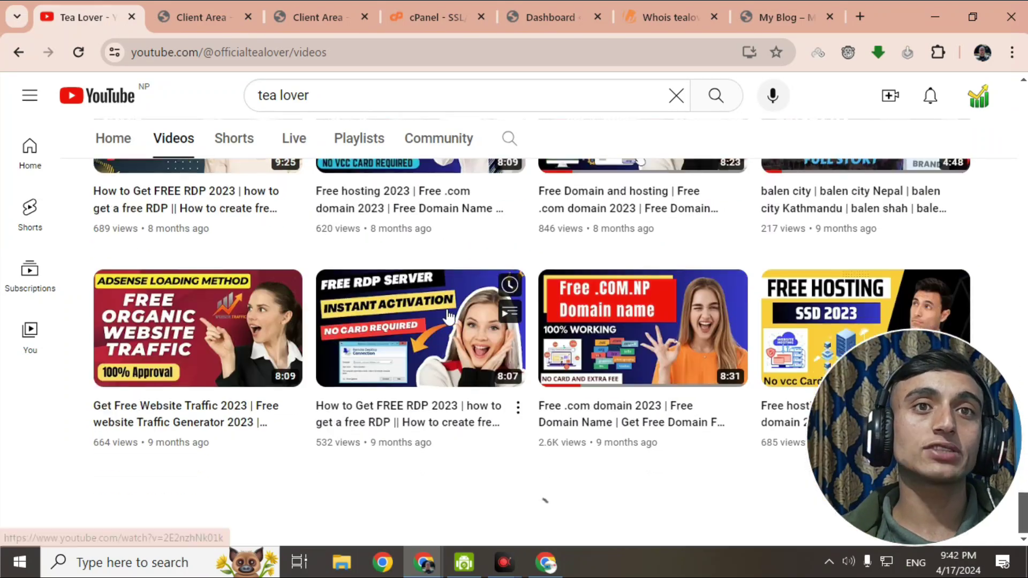
pyautogui.scroll(20, 450, 316)
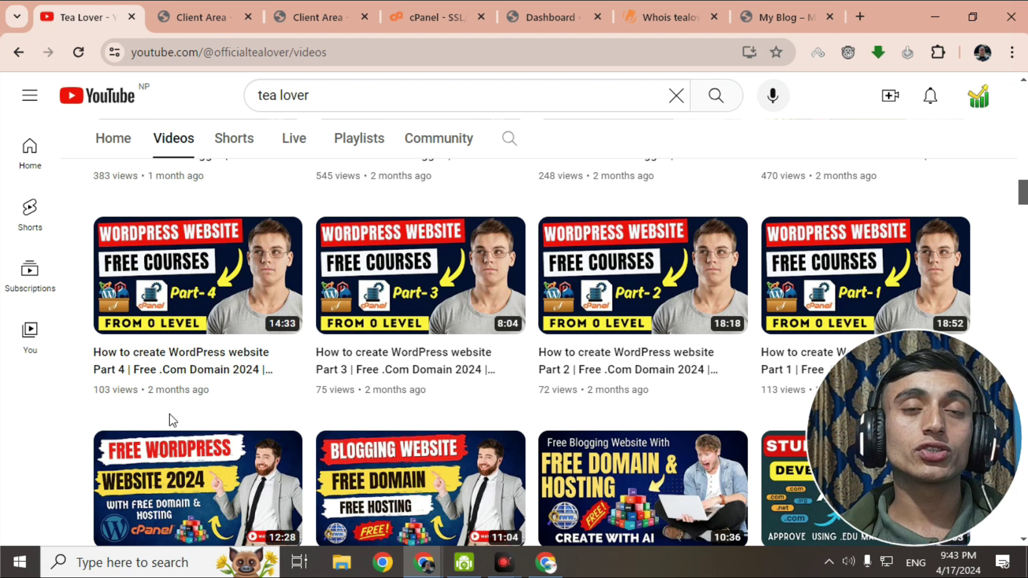
pyautogui.click(807, 16)
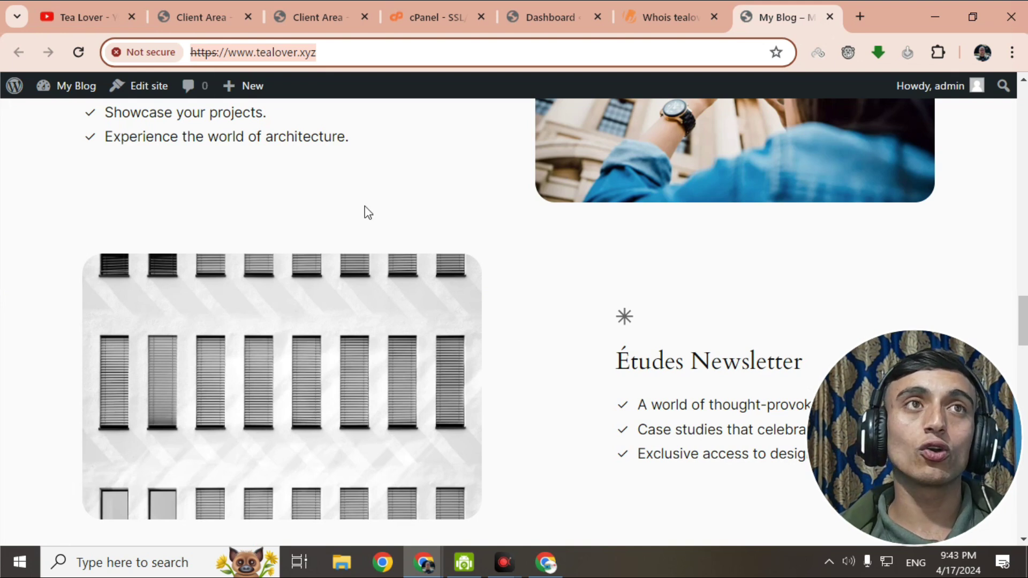
pyautogui.click(96, 15)
# Open the channel's linked Instagram profile (32 posts, 10.7K followers), then return to YouTube
pyautogui.scroll(4, 408, 280)
pyautogui.scroll(10, 407, 280)
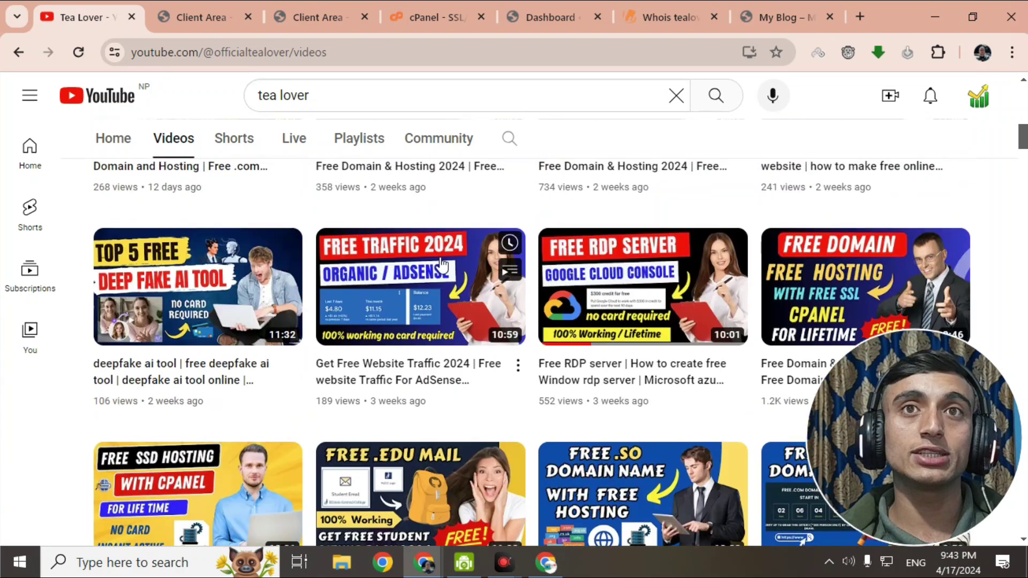
pyautogui.click(321, 390)
pyautogui.click(181, 21)
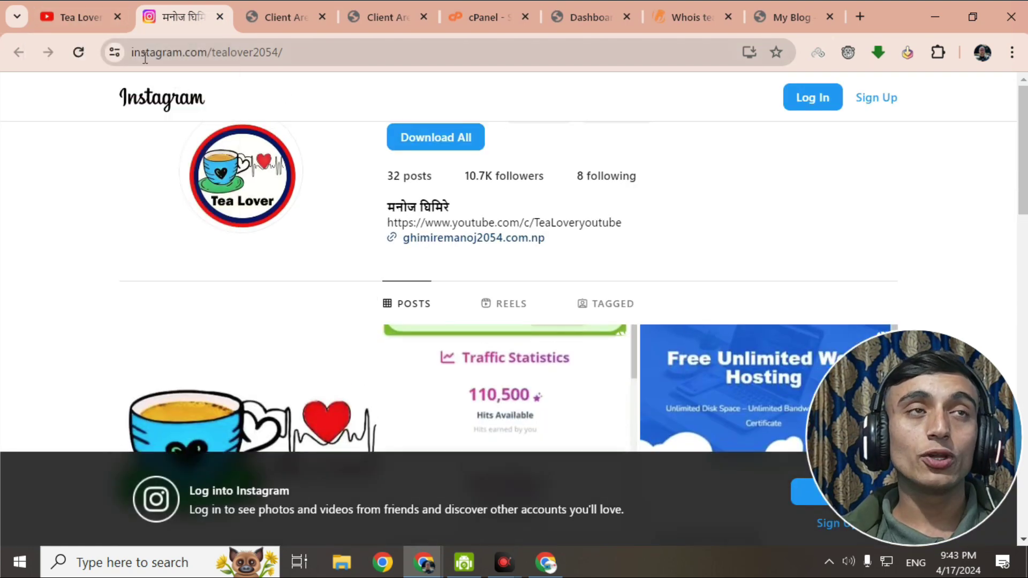
pyautogui.click(86, 21)
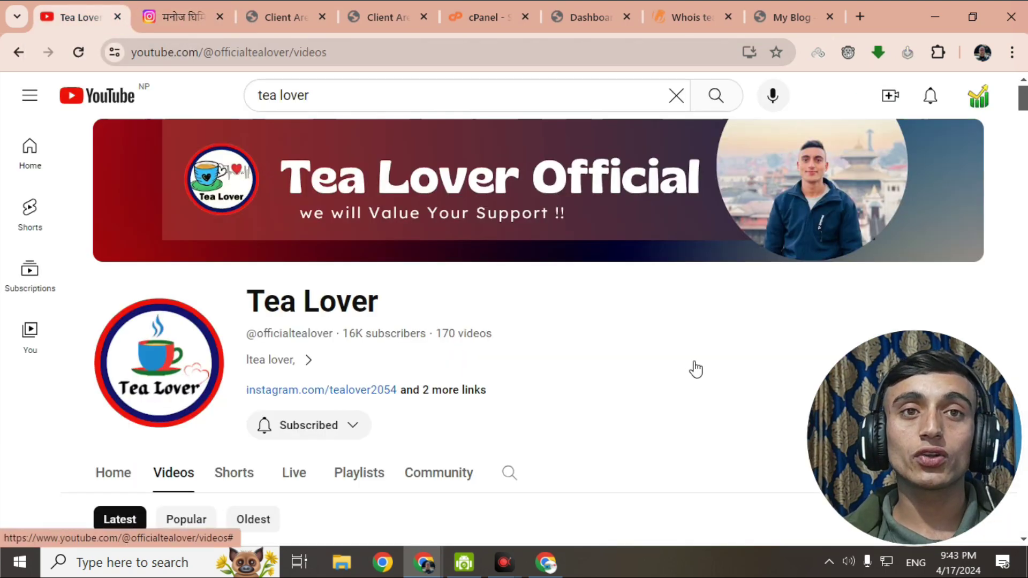